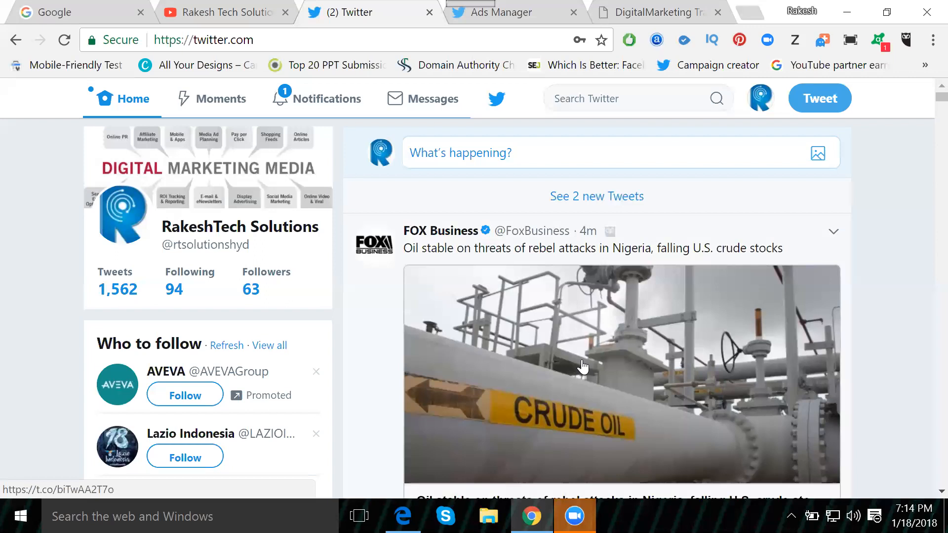
Step: Open the "How to promote website on backpage" article from the South Reel News digital marketing training list
{"action": "left_click", "coordinate": [633, 12]}
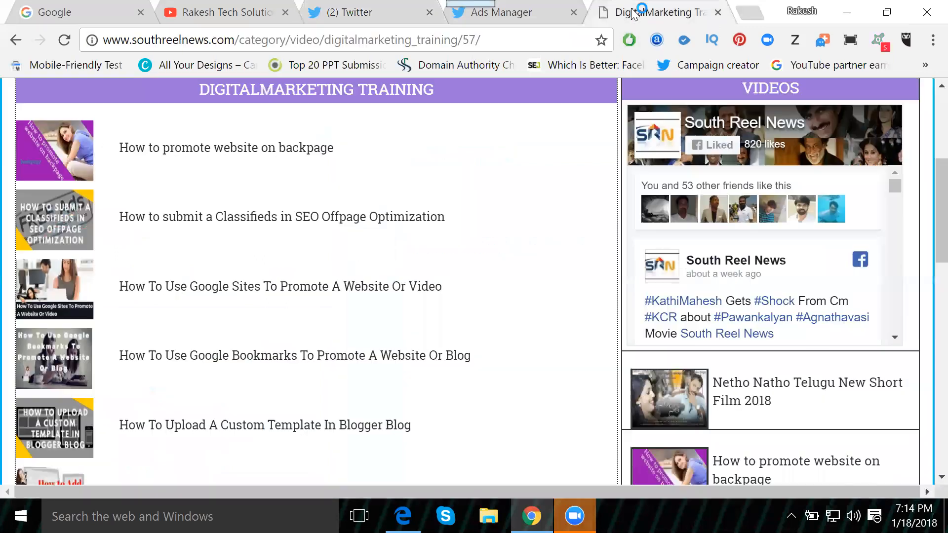
{"action": "left_click", "coordinate": [239, 157]}
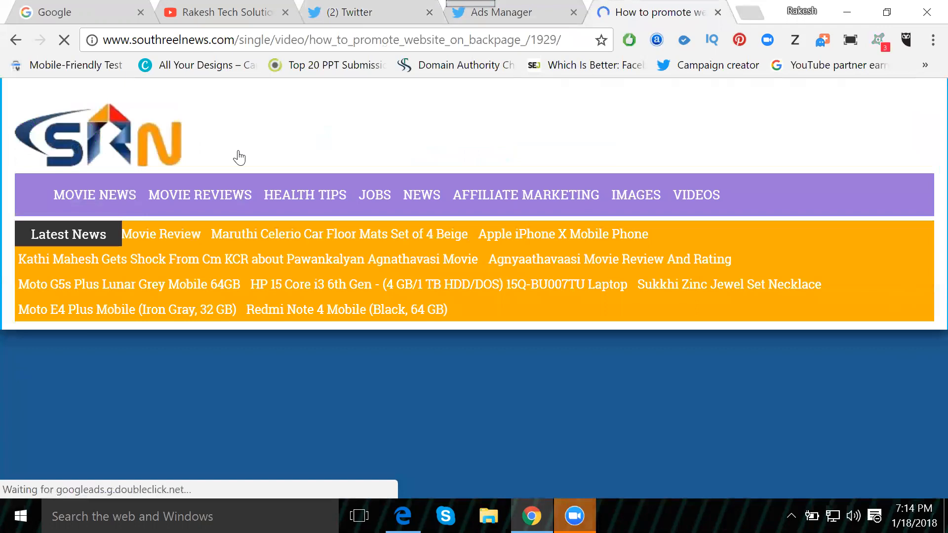
{"action": "scroll", "coordinate": [256, 240], "scroll_direction": "down", "scroll_amount": 5}
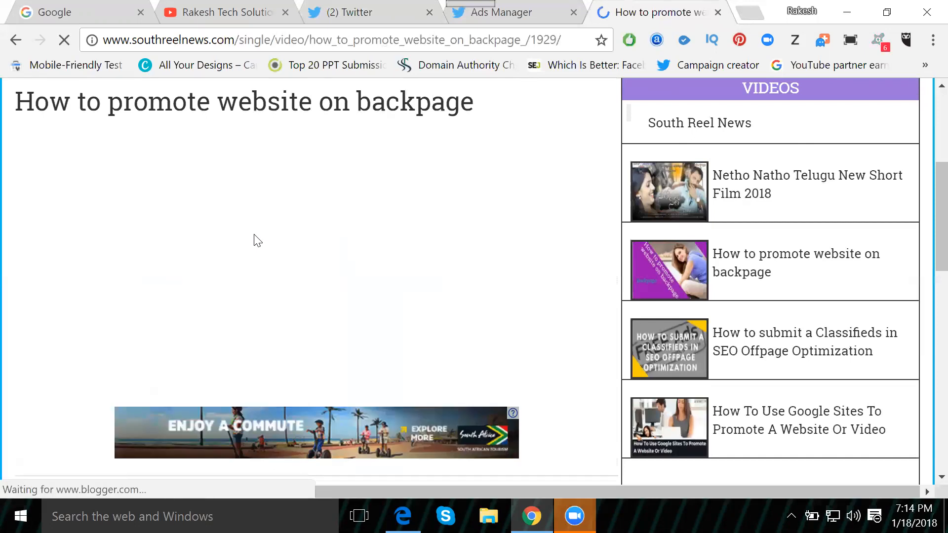
{"action": "scroll", "coordinate": [227, 263], "scroll_direction": "down", "scroll_amount": 2}
{"action": "scroll", "coordinate": [228, 263], "scroll_direction": "up", "scroll_amount": 2}
{"action": "scroll", "coordinate": [228, 269], "scroll_direction": "up", "scroll_amount": 2}
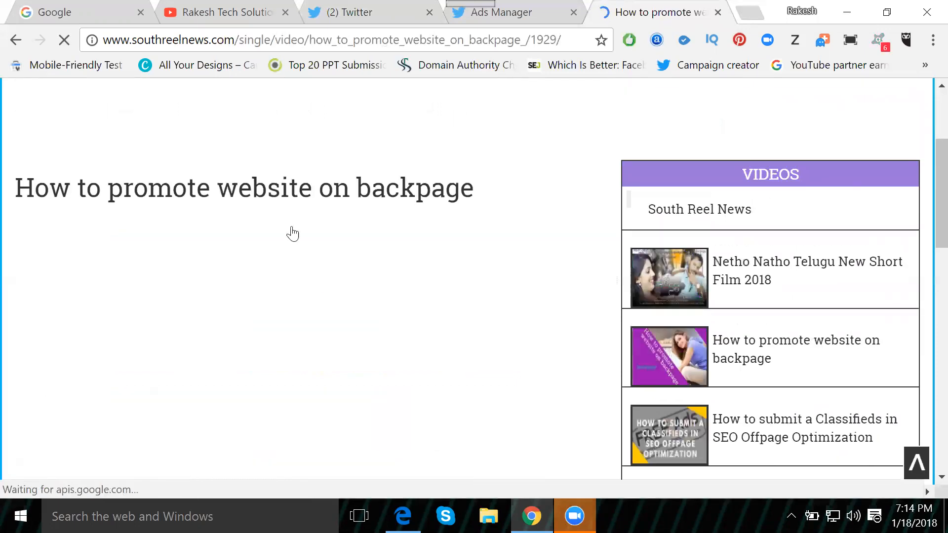
{"action": "scroll", "coordinate": [504, 392], "scroll_direction": "down", "scroll_amount": 2}
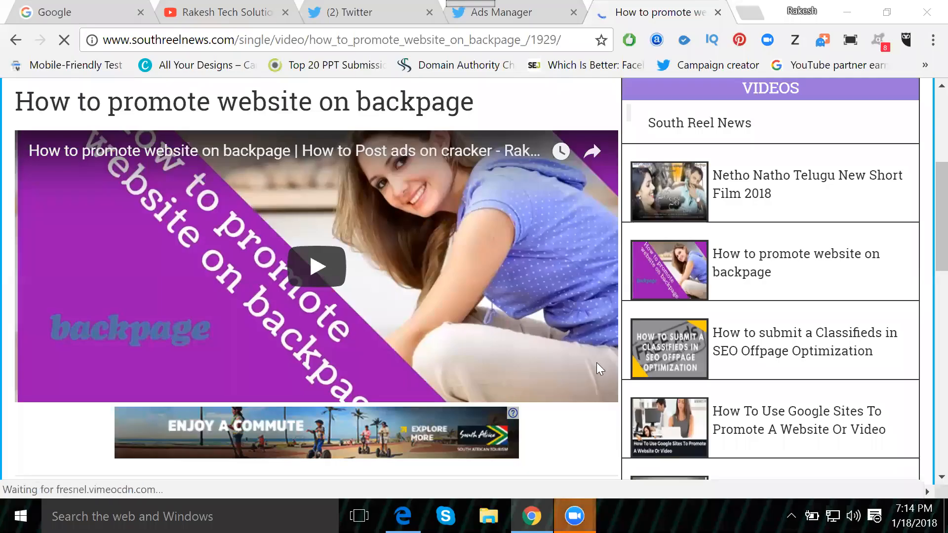
{"action": "scroll", "coordinate": [519, 267], "scroll_direction": "down", "scroll_amount": 2}
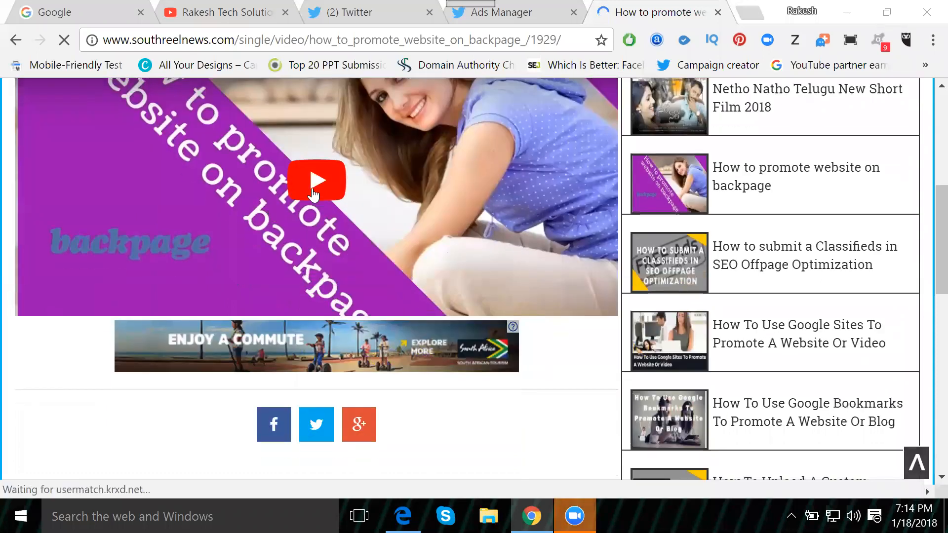
Step: Play the article's embedded video with the sound muted and look over the article page
{"action": "left_click", "coordinate": [314, 189]}
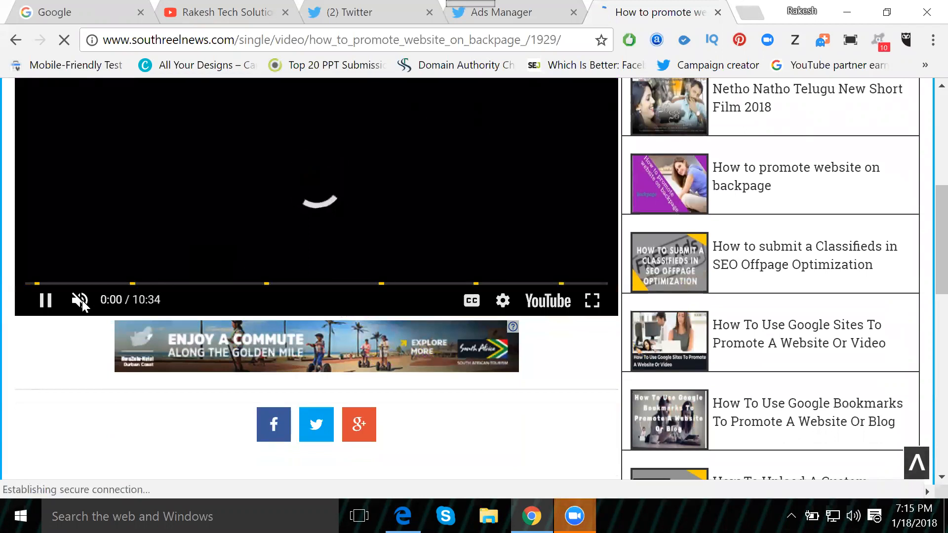
{"action": "left_click", "coordinate": [80, 300]}
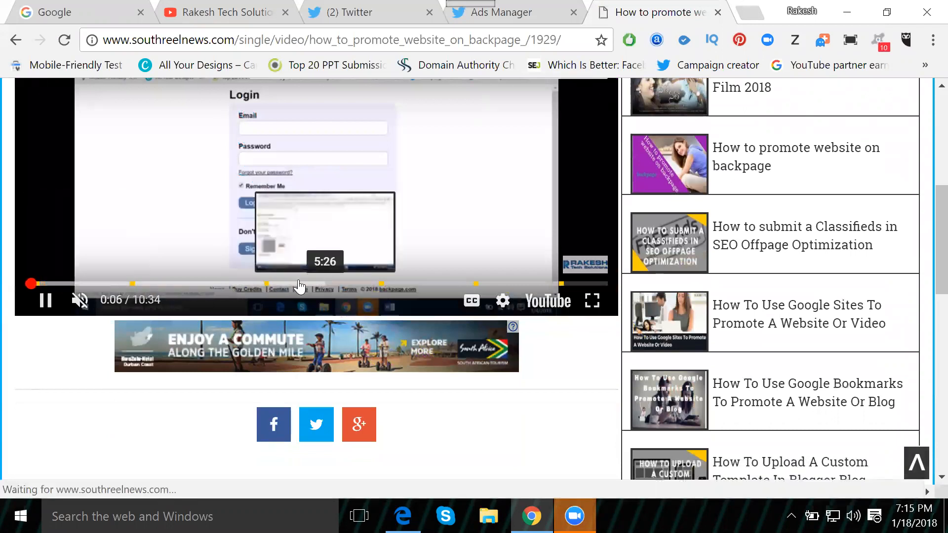
{"action": "scroll", "coordinate": [301, 289], "scroll_direction": "up", "scroll_amount": 6}
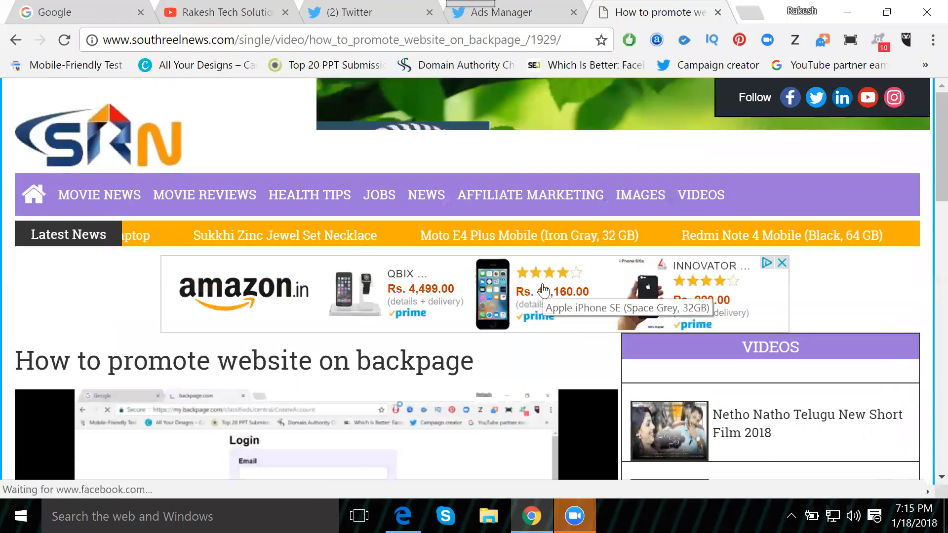
{"action": "scroll", "coordinate": [541, 291], "scroll_direction": "down", "scroll_amount": 5}
{"action": "scroll", "coordinate": [471, 313], "scroll_direction": "down", "scroll_amount": 5}
{"action": "scroll", "coordinate": [475, 317], "scroll_direction": "up", "scroll_amount": 2}
{"action": "scroll", "coordinate": [387, 201], "scroll_direction": "up", "scroll_amount": 3}
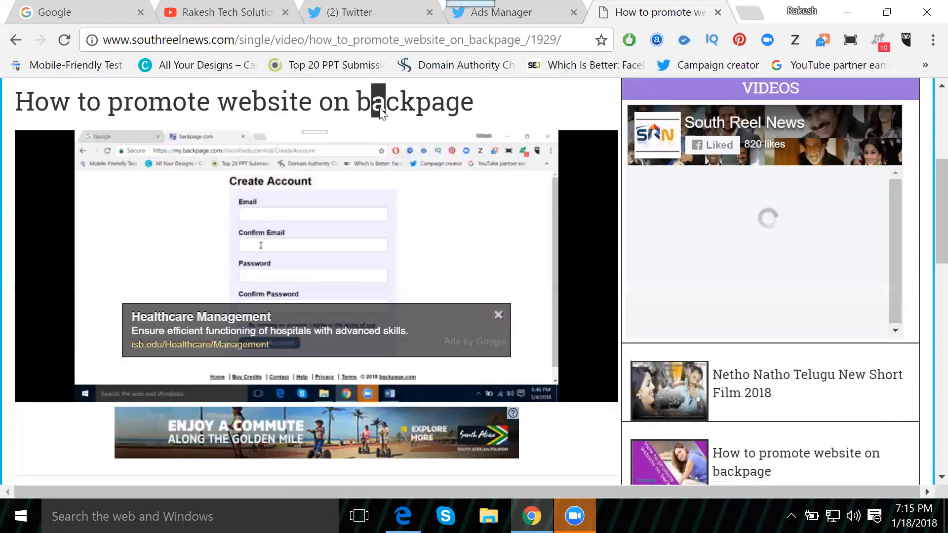
Step: Start sharing the backpage article on Twitter using the article's own sharing options
{"action": "triple_click", "coordinate": [380, 114]}
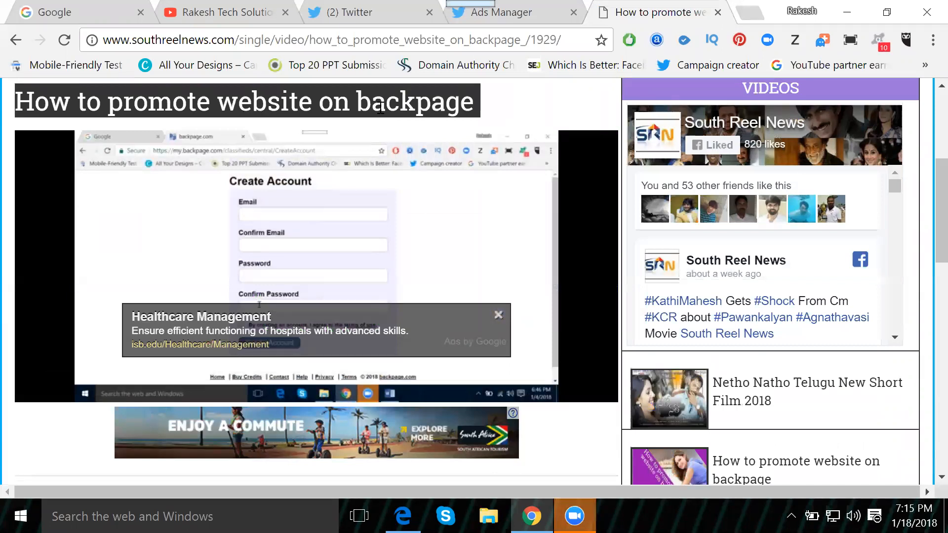
{"action": "scroll", "coordinate": [313, 260], "scroll_direction": "down", "scroll_amount": 5}
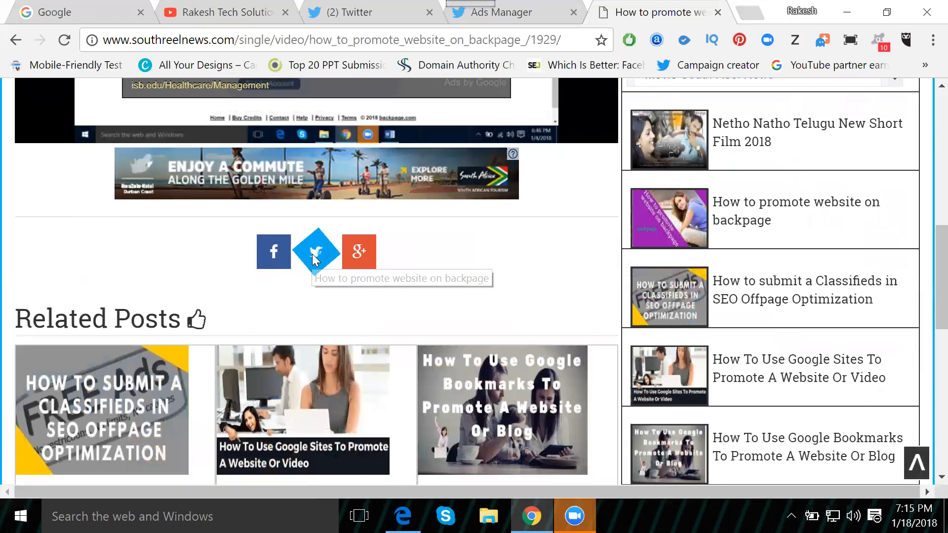
{"action": "left_click", "coordinate": [313, 254]}
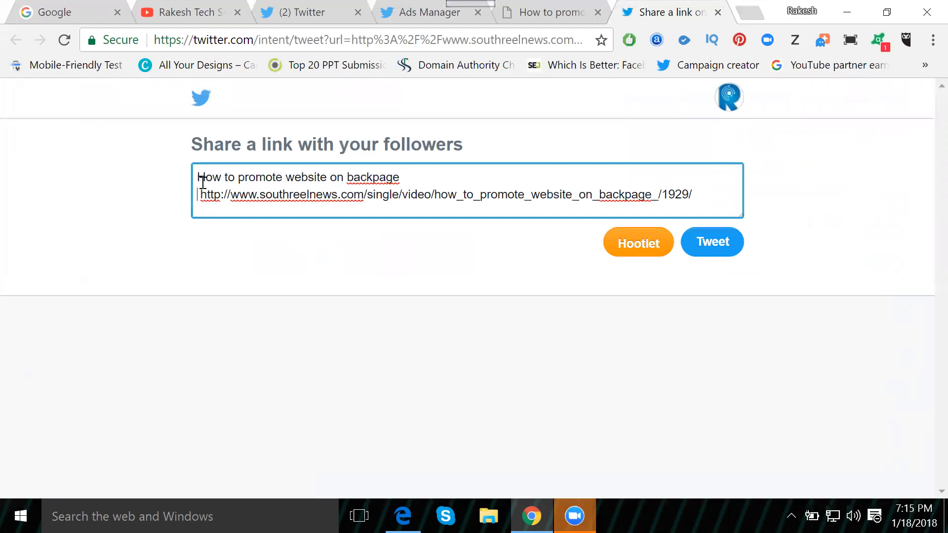
Step: Add a dash after the tweet's title text and turn "promote", "website" and "backpage" into hashtags
{"action": "left_click", "coordinate": [404, 177]}
{"action": "type", "text": "-"}
{"action": "left_click", "coordinate": [348, 177]}
{"action": "type", "text": "#"}
{"action": "left_click", "coordinate": [289, 177]}
{"action": "type", "text": "#"}
{"action": "left_click", "coordinate": [238, 177]}
{"action": "type", "text": "#"}
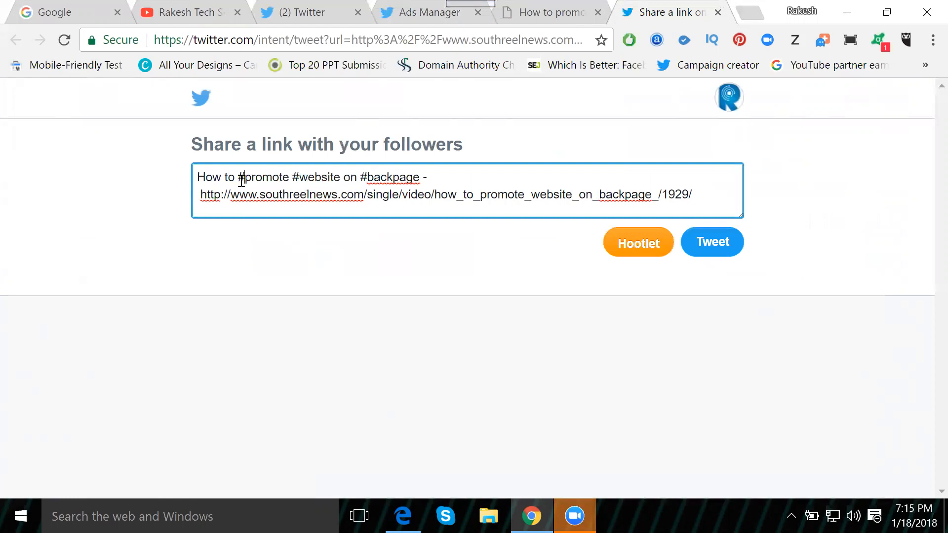
Step: Insert "by" and the author's hashtag before the dash in the tweet text, and post the tweet
{"action": "left_click", "coordinate": [422, 175]}
{"action": "type", "text": "by"}
{"action": "type", "text": " #digital"}
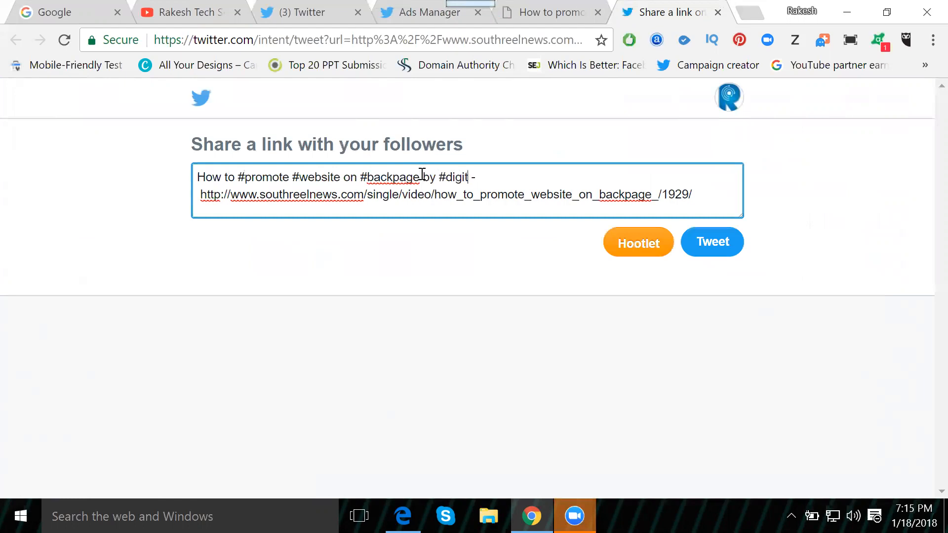
{"action": "type", "text": "rakesh"}
{"action": "key", "text": "ctrl+a"}
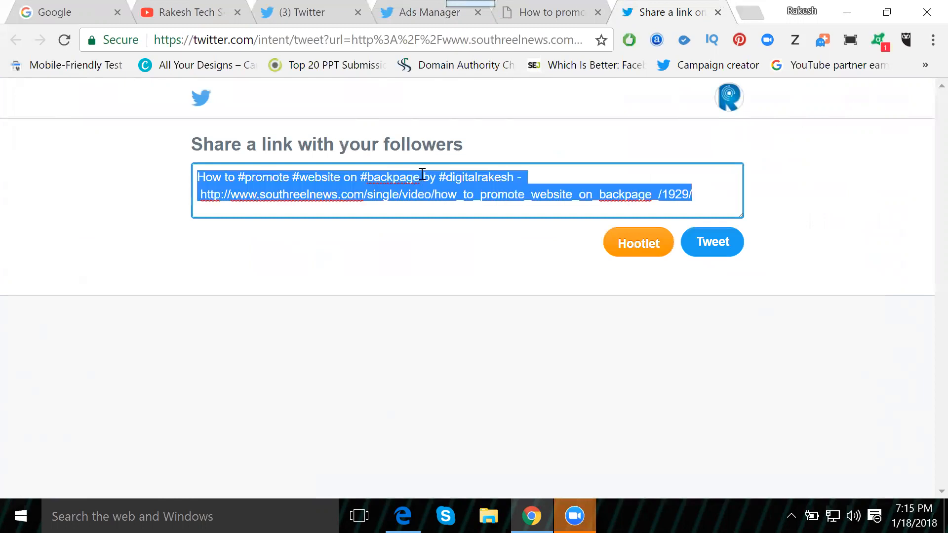
{"action": "left_click", "coordinate": [706, 246]}
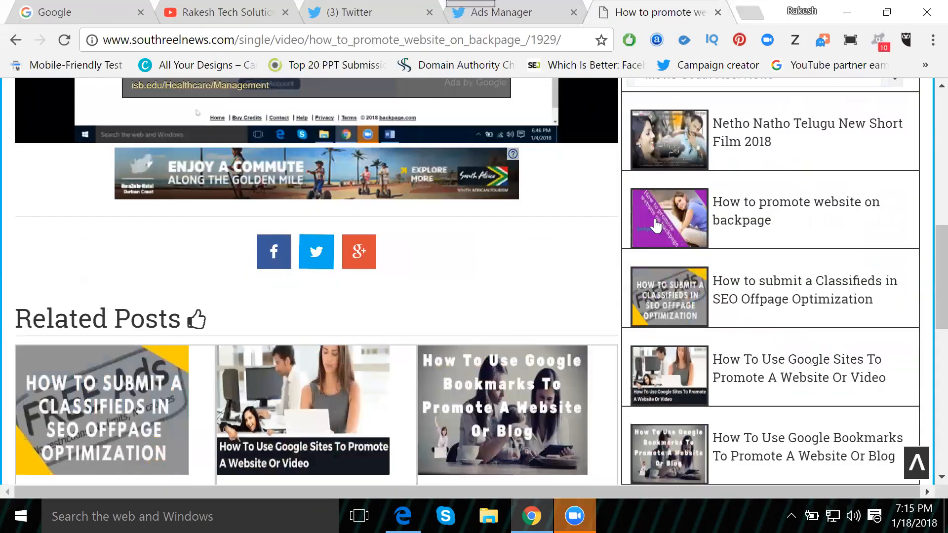
Step: Check the RakeshTech Solutions profile's tweet list on Twitter for the newly shared backpage tweet
{"action": "left_click", "coordinate": [352, 12]}
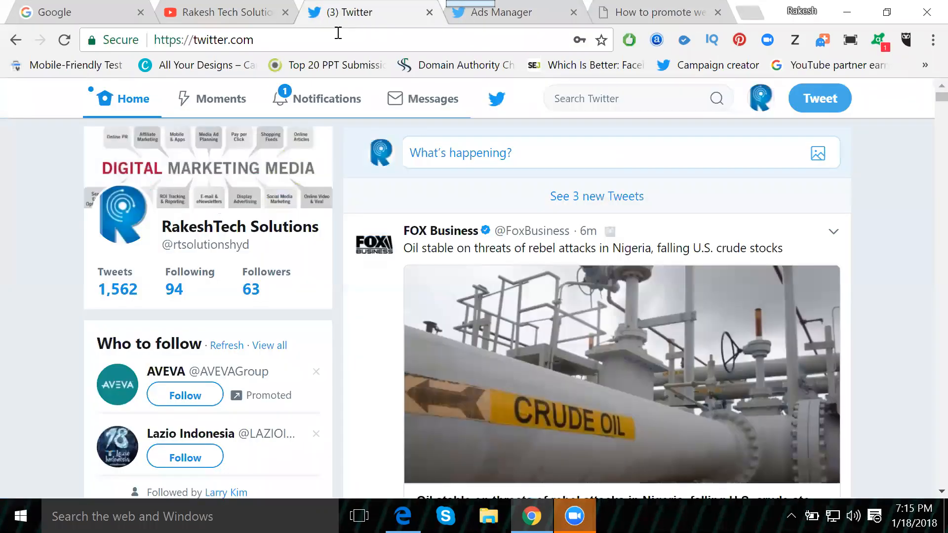
{"action": "left_click", "coordinate": [113, 280]}
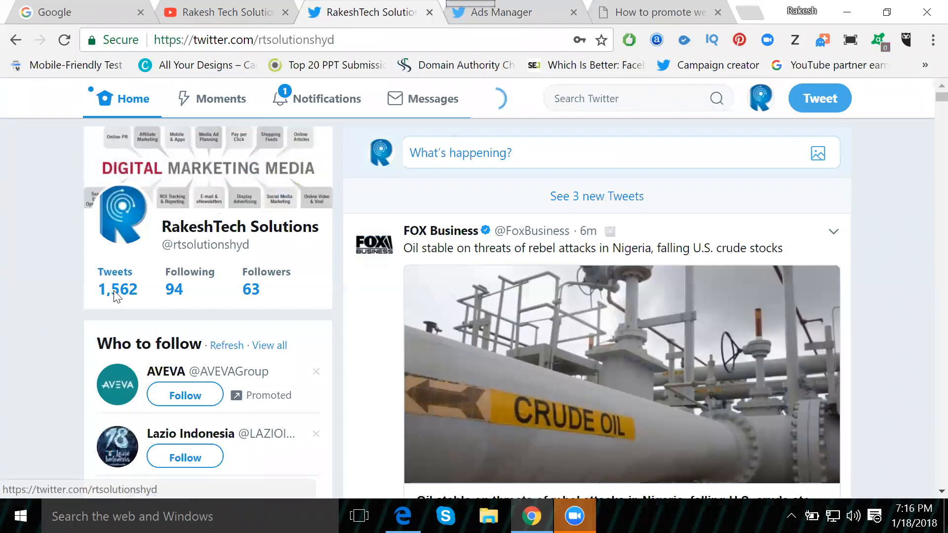
{"action": "scroll", "coordinate": [114, 293], "scroll_direction": "down", "scroll_amount": 5}
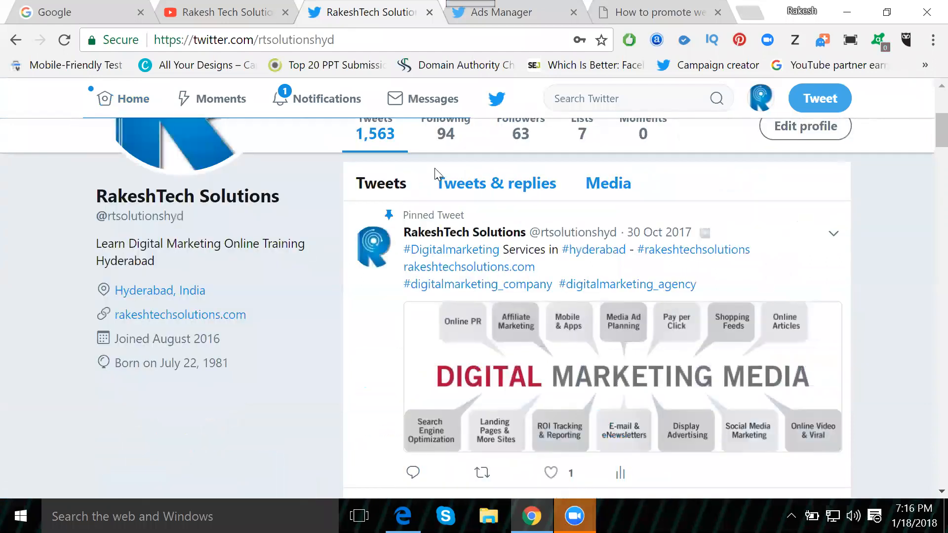
{"action": "scroll", "coordinate": [508, 200], "scroll_direction": "down", "scroll_amount": 7}
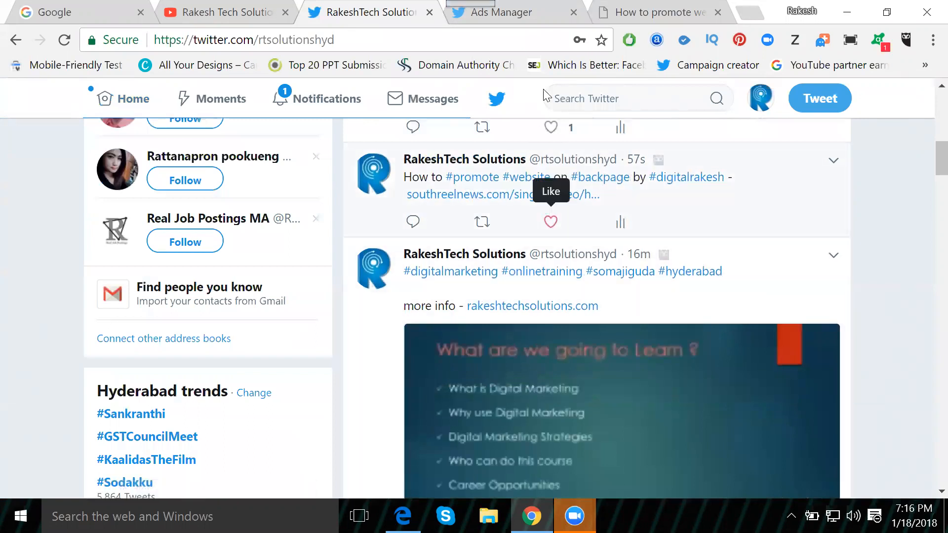
Step: Switch to Twitter Ads Manager and create a campaign with the "Website clicks or conversions" objective
{"action": "left_click", "coordinate": [514, 16]}
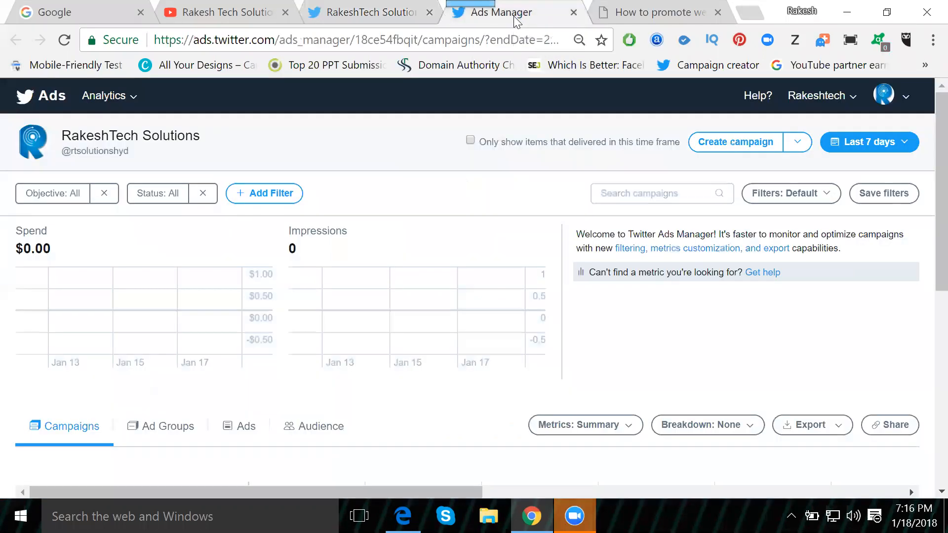
{"action": "left_click", "coordinate": [736, 143]}
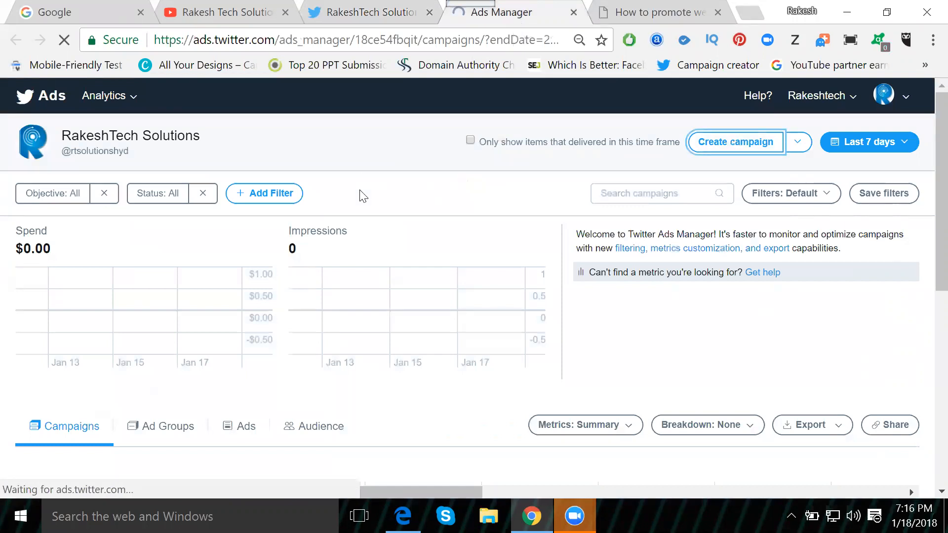
{"action": "scroll", "coordinate": [347, 239], "scroll_direction": "down", "scroll_amount": 2}
{"action": "scroll", "coordinate": [348, 238], "scroll_direction": "down", "scroll_amount": 3}
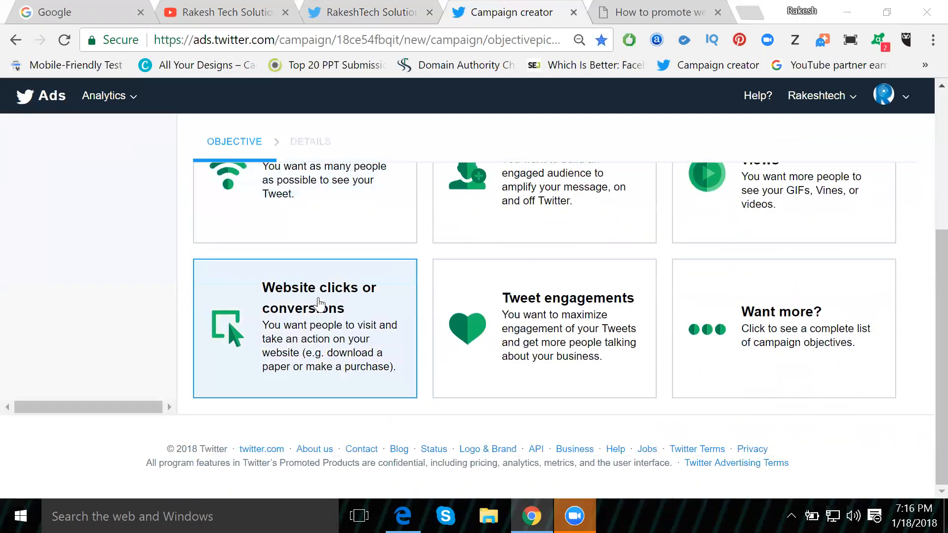
{"action": "left_click", "coordinate": [319, 305]}
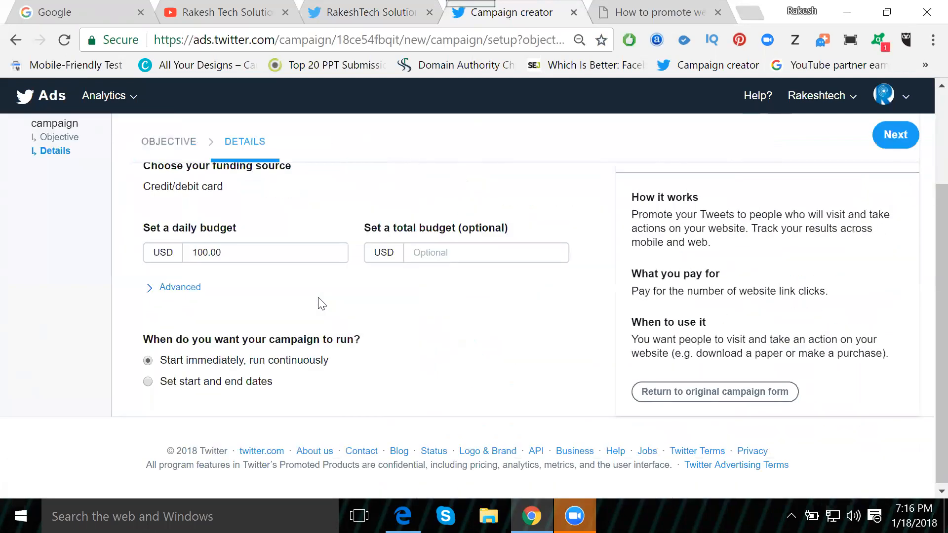
Step: Set the campaign's daily budget to 10.00 USD and total budget to 300.00 USD, and continue to the creatives stage
{"action": "left_click", "coordinate": [204, 252]}
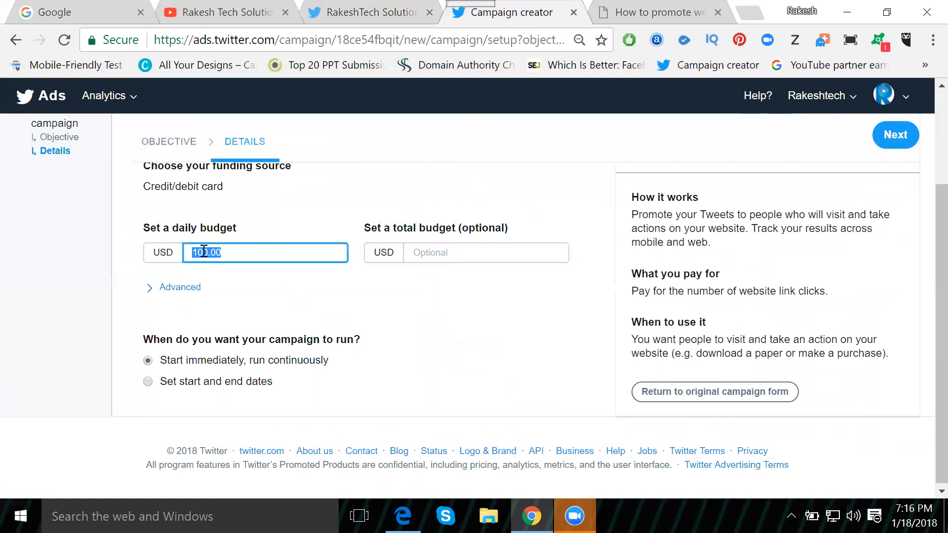
{"action": "type", "text": "10.00"}
{"action": "left_click", "coordinate": [427, 254]}
{"action": "type", "text": "300.00"}
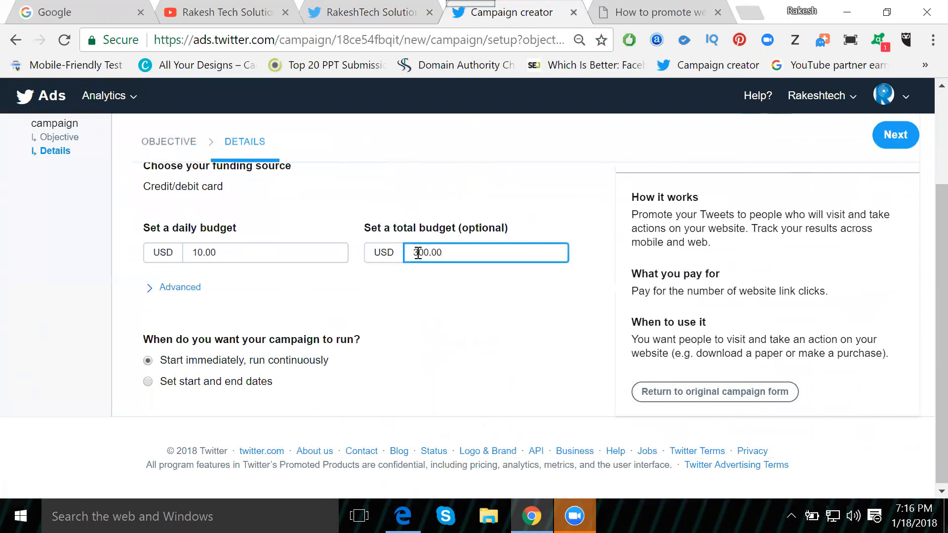
{"action": "scroll", "coordinate": [247, 321], "scroll_direction": "down", "scroll_amount": 1}
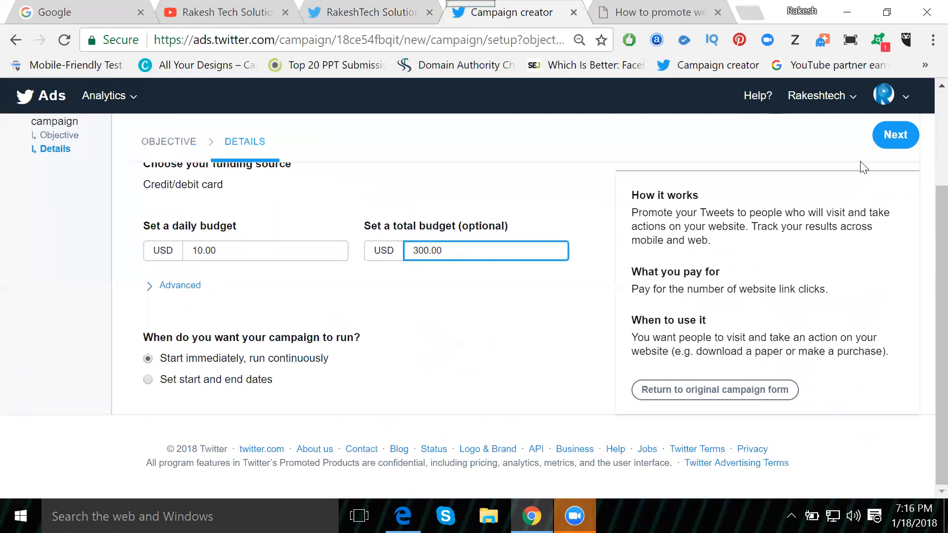
{"action": "left_click", "coordinate": [908, 143]}
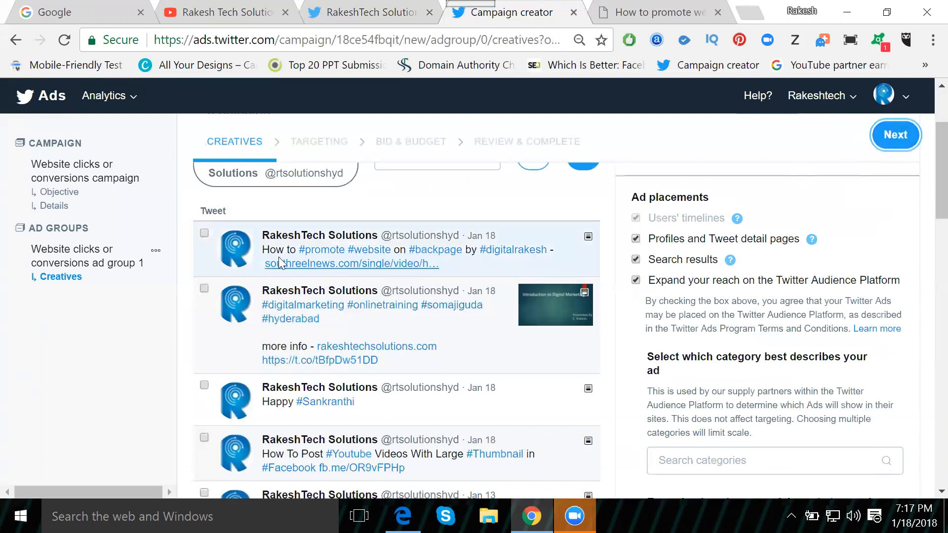
Step: Select the #backpage tweet, the #digitalmarketing #onlinetraining tweet and a "How To Post Youtube Videos With Large Thumbnail in Facebook" tweet as ad creatives
{"action": "left_click", "coordinate": [204, 233]}
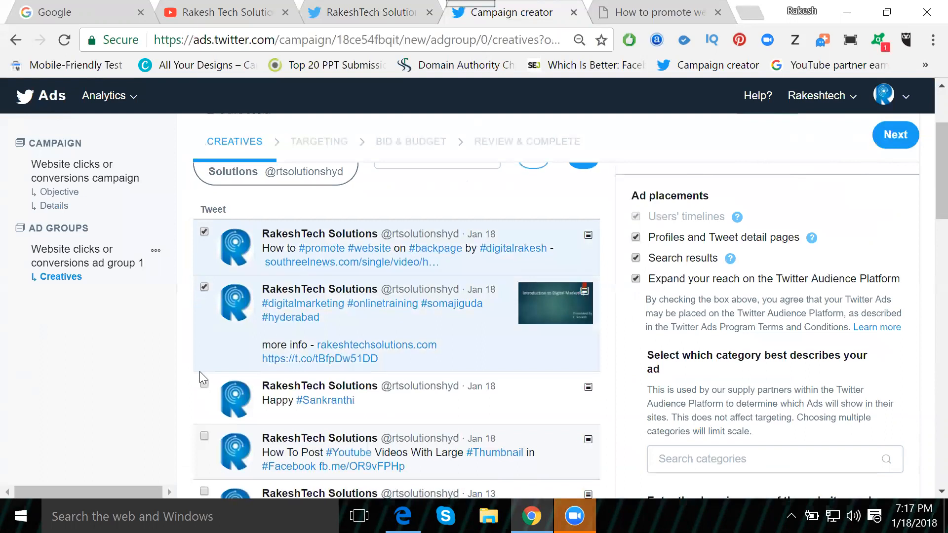
{"action": "scroll", "coordinate": [199, 371], "scroll_direction": "down", "scroll_amount": 7}
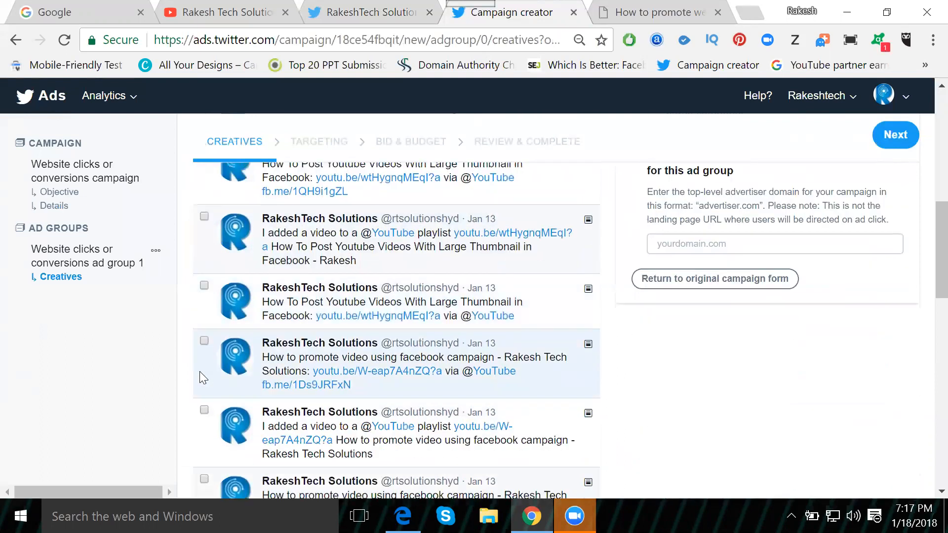
{"action": "scroll", "coordinate": [199, 371], "scroll_direction": "down", "scroll_amount": 2}
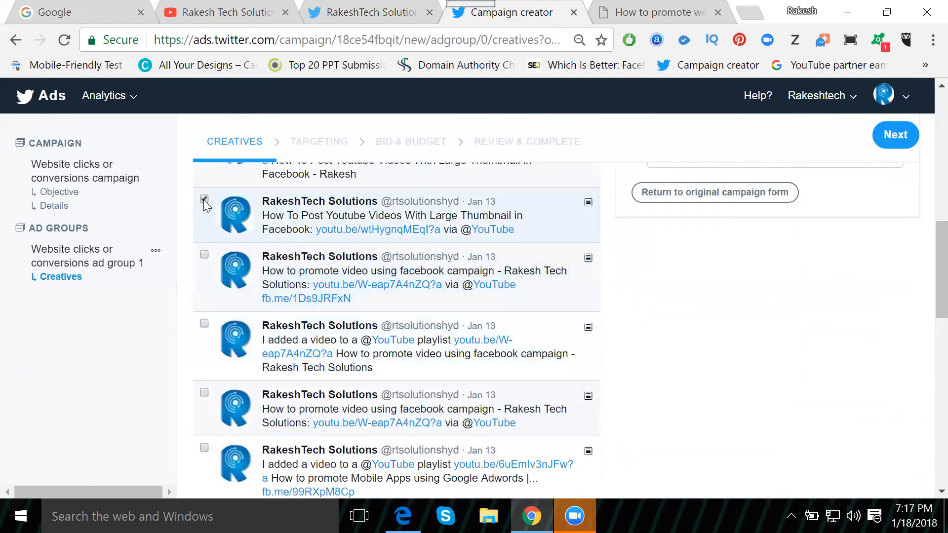
{"action": "scroll", "coordinate": [291, 321], "scroll_direction": "up", "scroll_amount": 5}
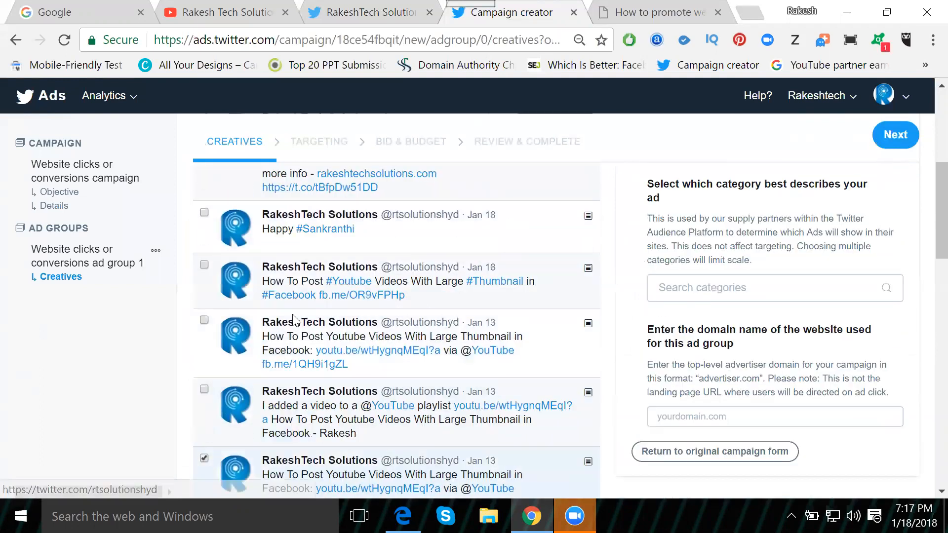
{"action": "scroll", "coordinate": [291, 311], "scroll_direction": "up", "scroll_amount": 5}
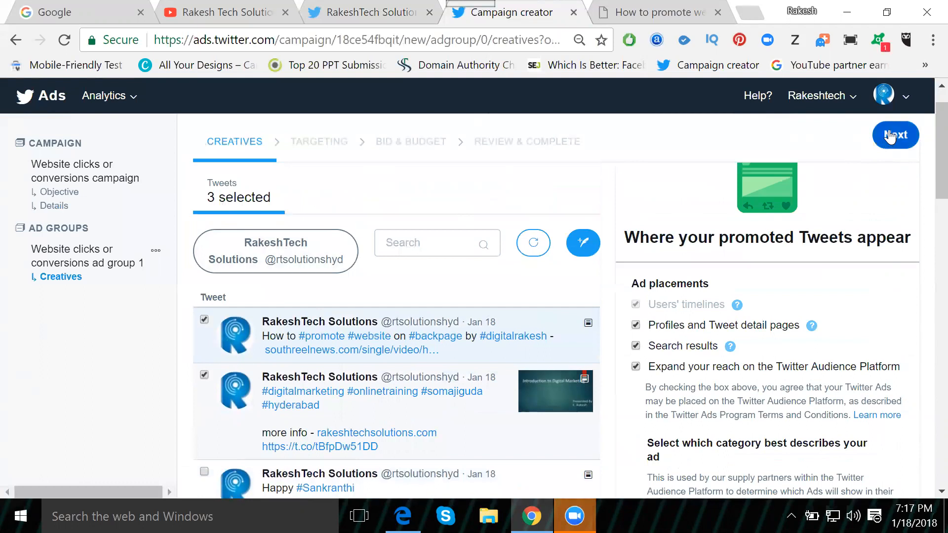
{"action": "scroll", "coordinate": [862, 173], "scroll_direction": "down", "scroll_amount": 6}
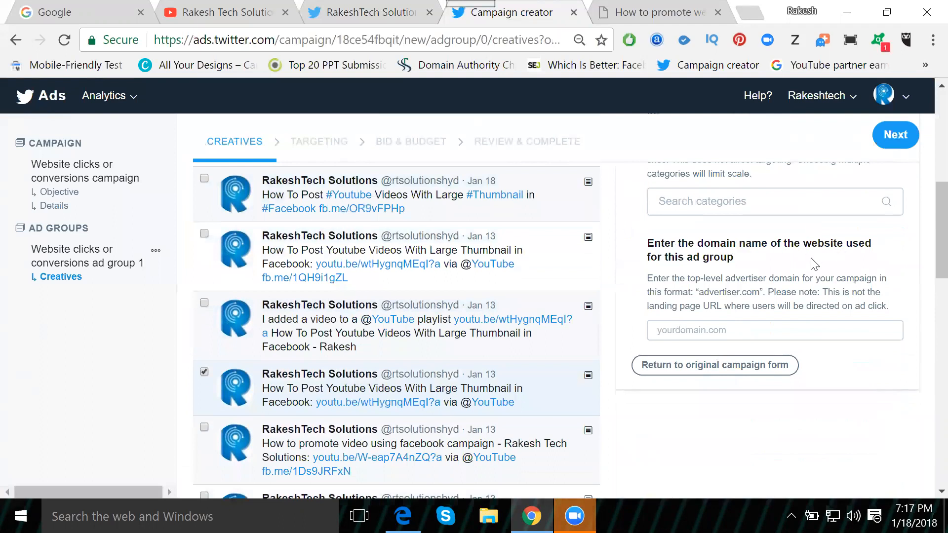
{"action": "left_click", "coordinate": [684, 331]}
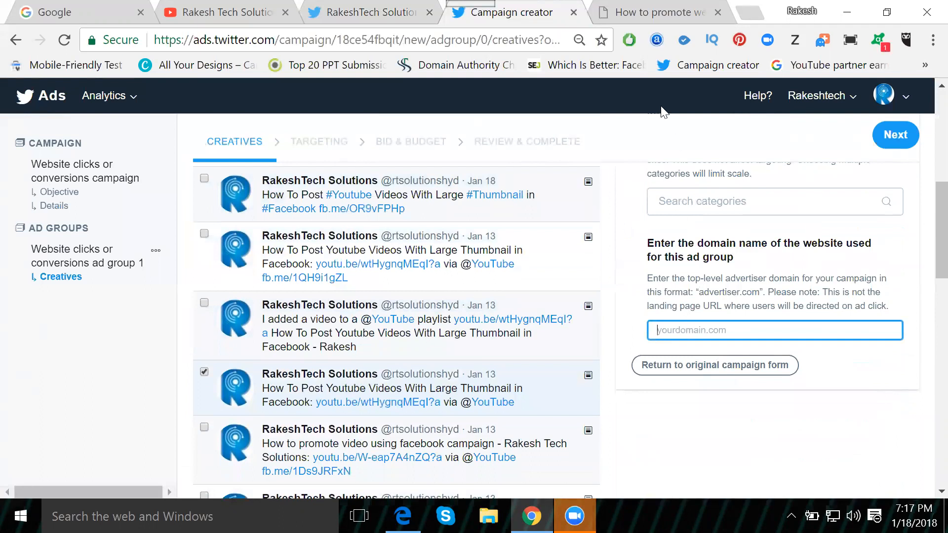
{"action": "left_click", "coordinate": [652, 13]}
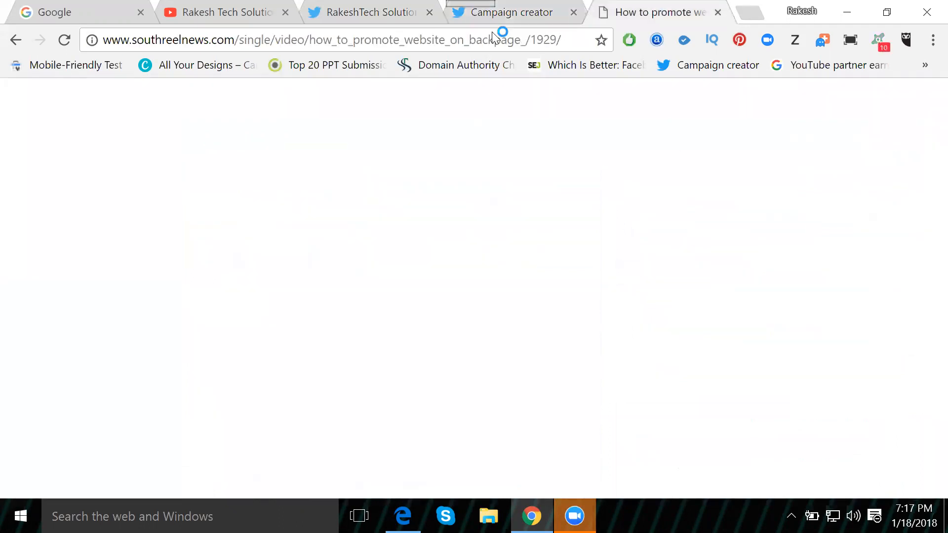
{"action": "left_click_drag", "start_coordinate": [235, 39], "coordinate": [101, 43]}
{"action": "key", "text": "ctrl+c"}
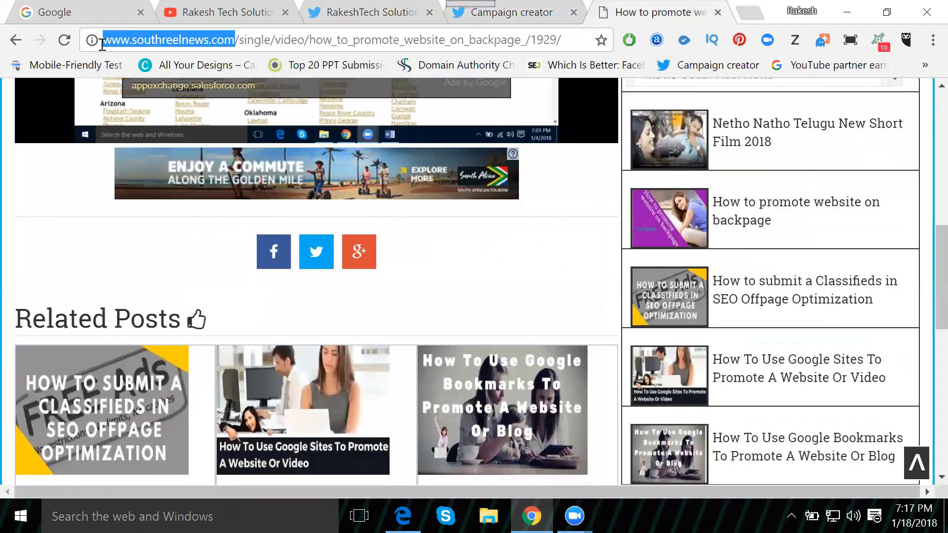
{"action": "left_click", "coordinate": [515, 13]}
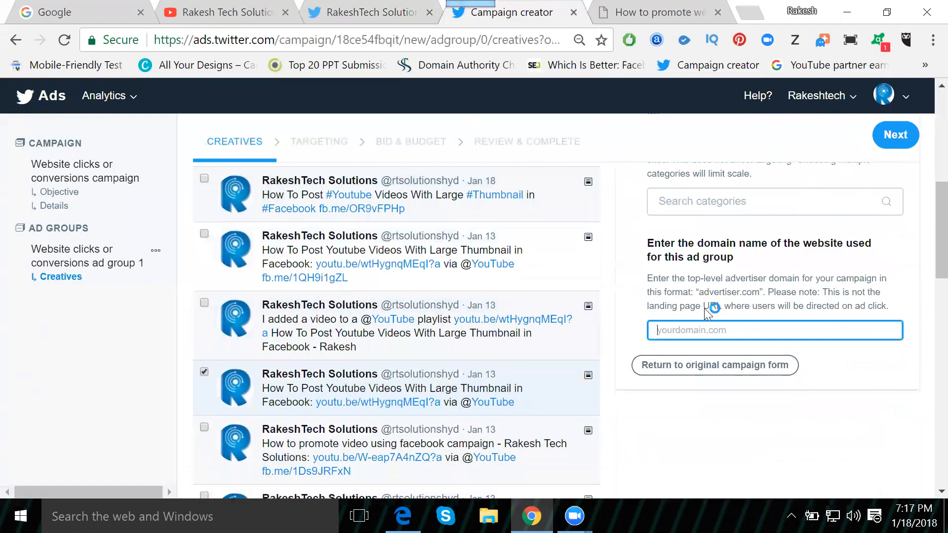
{"action": "key", "text": "ctrl+v"}
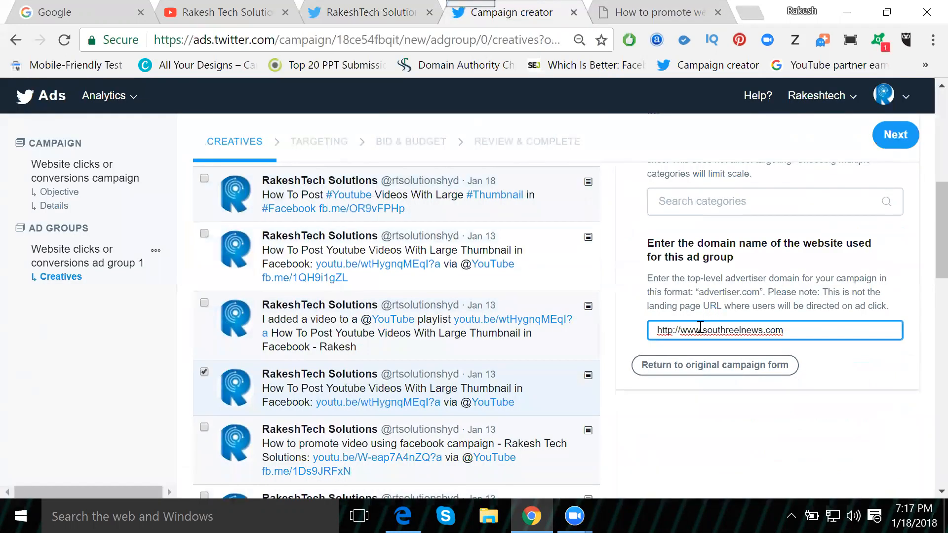
Step: Find an education category, choose Special Education to describe the ad, and continue to the targeting stage
{"action": "scroll", "coordinate": [700, 327], "scroll_direction": "up", "scroll_amount": 2}
{"action": "left_click", "coordinate": [699, 292]}
{"action": "type", "text": "edu"}
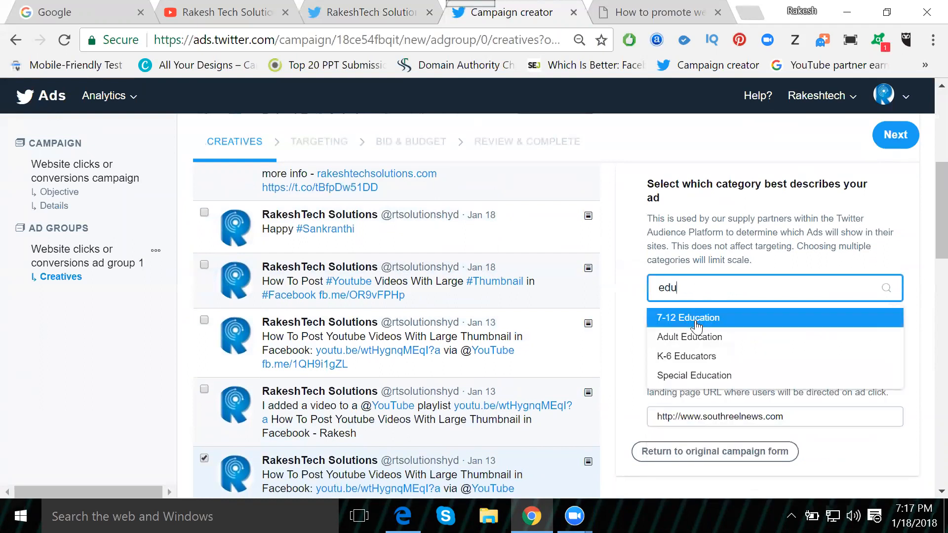
{"action": "left_click", "coordinate": [694, 376]}
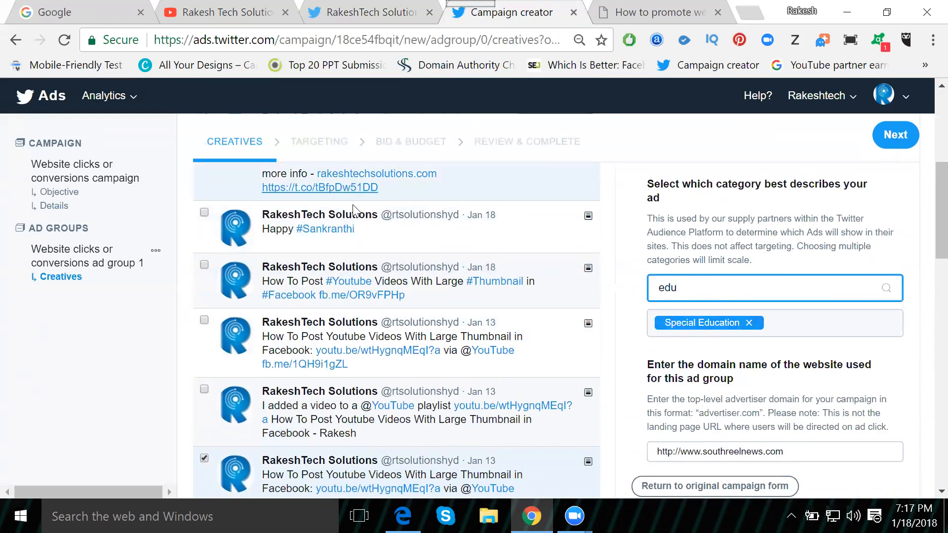
{"action": "scroll", "coordinate": [350, 239], "scroll_direction": "up", "scroll_amount": 3}
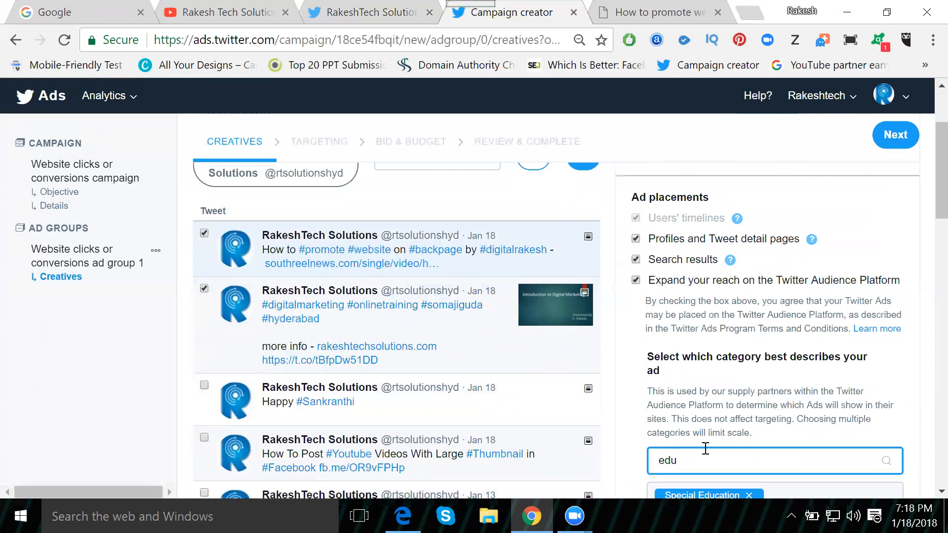
{"action": "scroll", "coordinate": [705, 448], "scroll_direction": "down", "scroll_amount": 3}
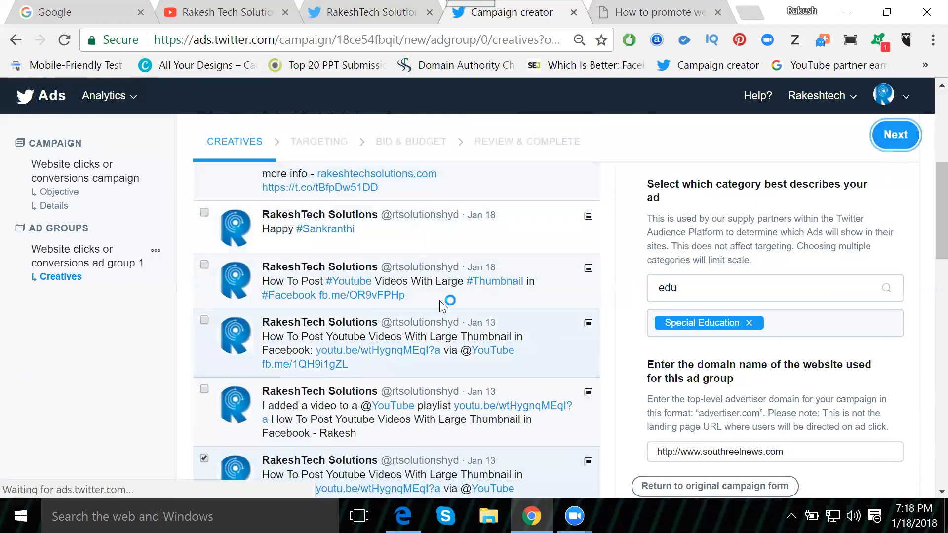
Step: Limit the ad group's targeting to the age range 13 to 49
{"action": "scroll", "coordinate": [441, 306], "scroll_direction": "up", "scroll_amount": 3}
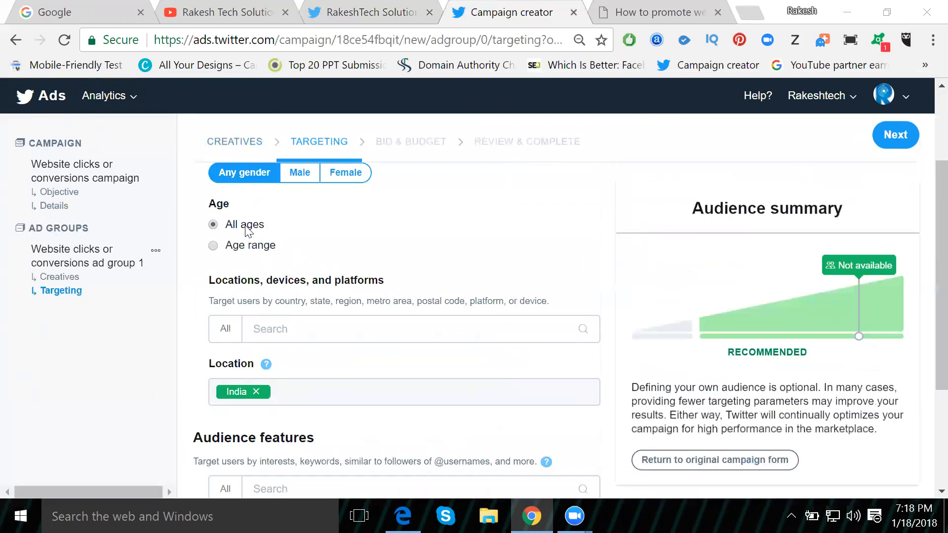
{"action": "left_click", "coordinate": [239, 251]}
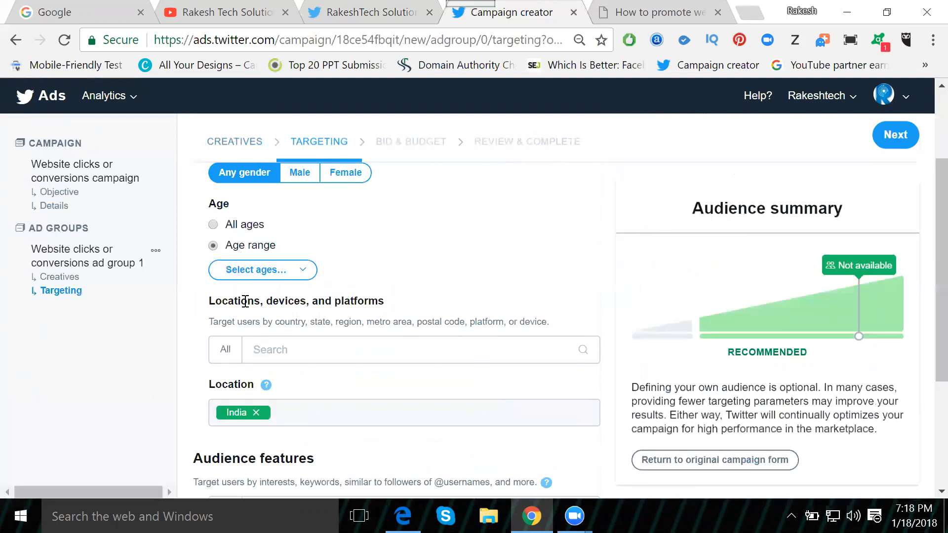
{"action": "left_click", "coordinate": [250, 269]}
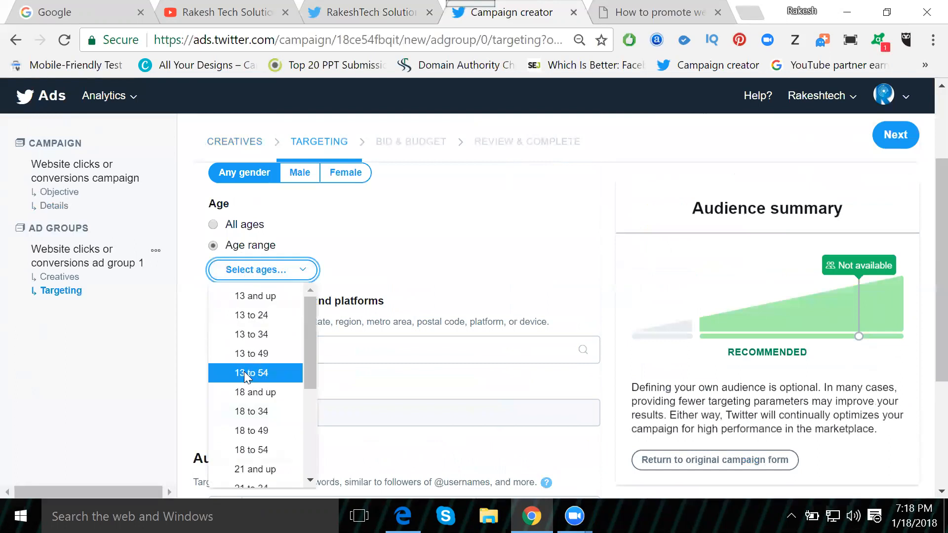
{"action": "left_click", "coordinate": [241, 357]}
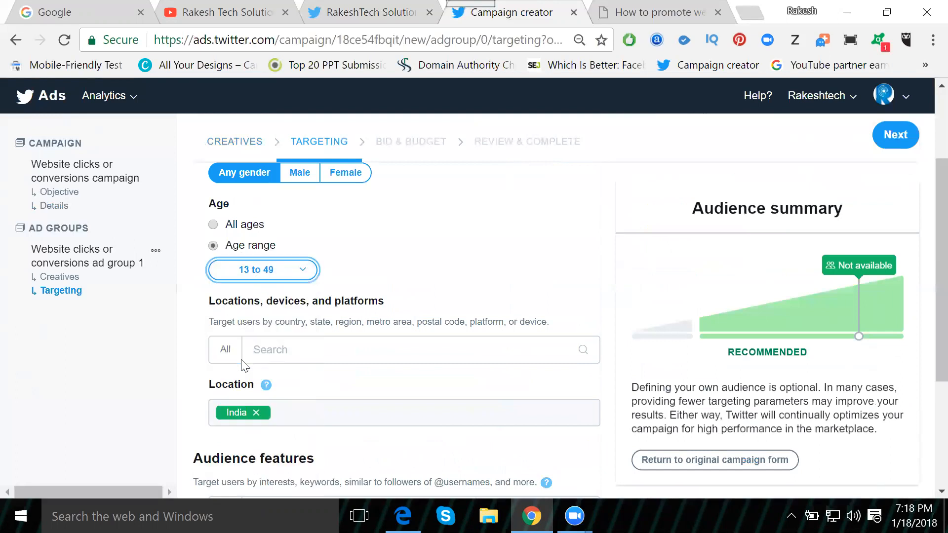
Step: Add the Indian postal codes 500018, 500081 and 500032 to the ad group's target locations
{"action": "left_click", "coordinate": [274, 346]}
{"action": "type", "text": "5"}
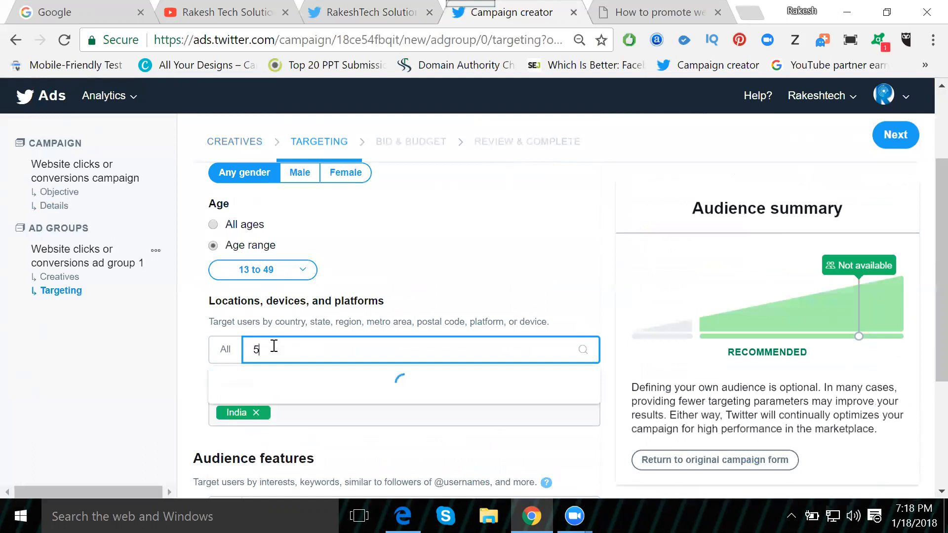
{"action": "type", "text": "00018"}
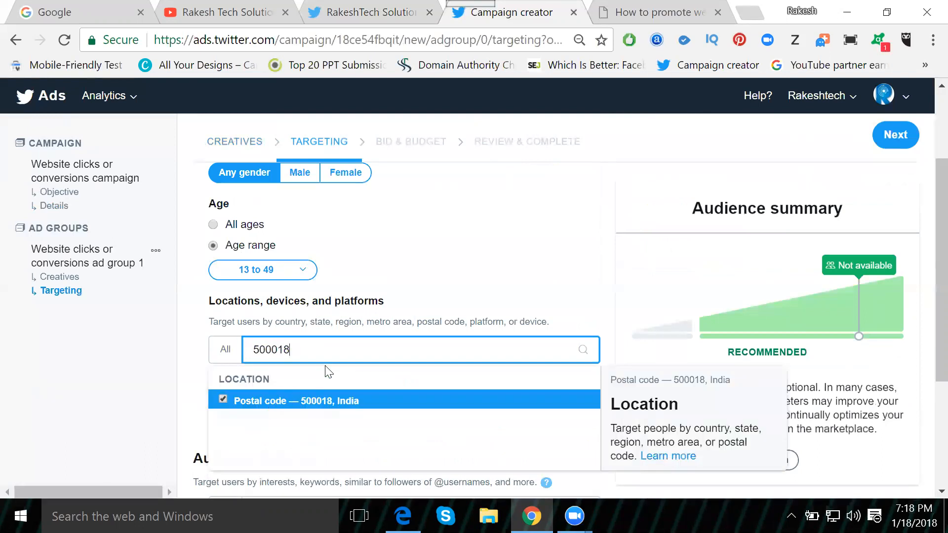
{"action": "key", "text": "BackSpace"}
{"action": "key", "text": "BackSpace"}
{"action": "type", "text": "81"}
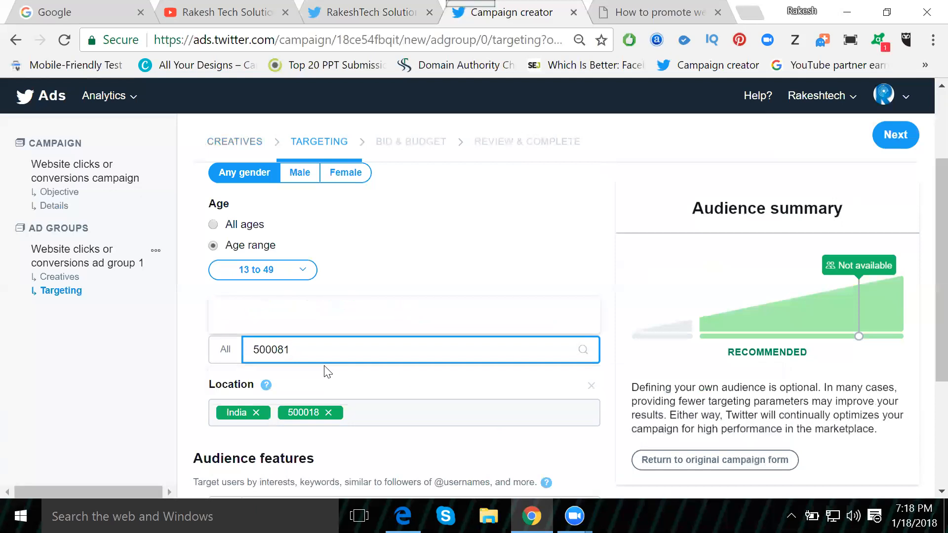
{"action": "left_click", "coordinate": [269, 406]}
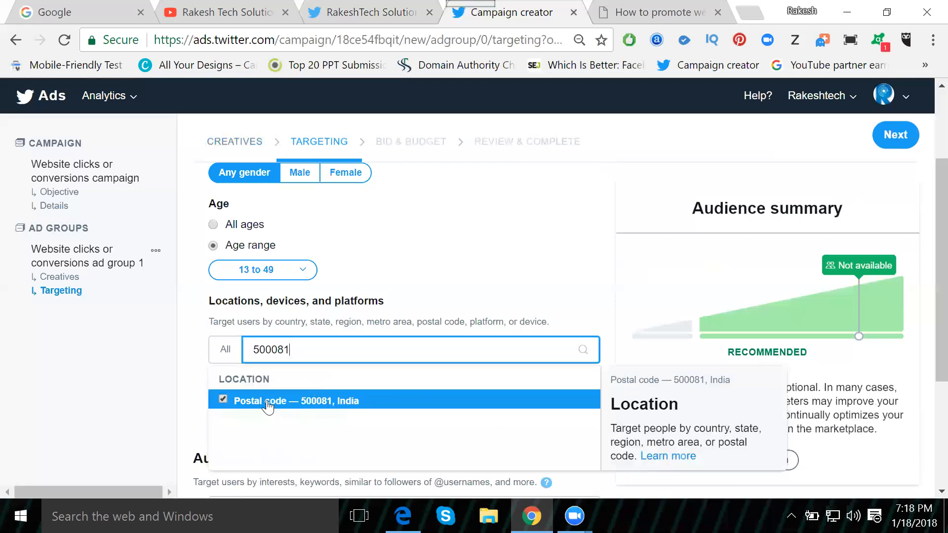
{"action": "double_click", "coordinate": [326, 351]}
{"action": "type", "text": "5"}
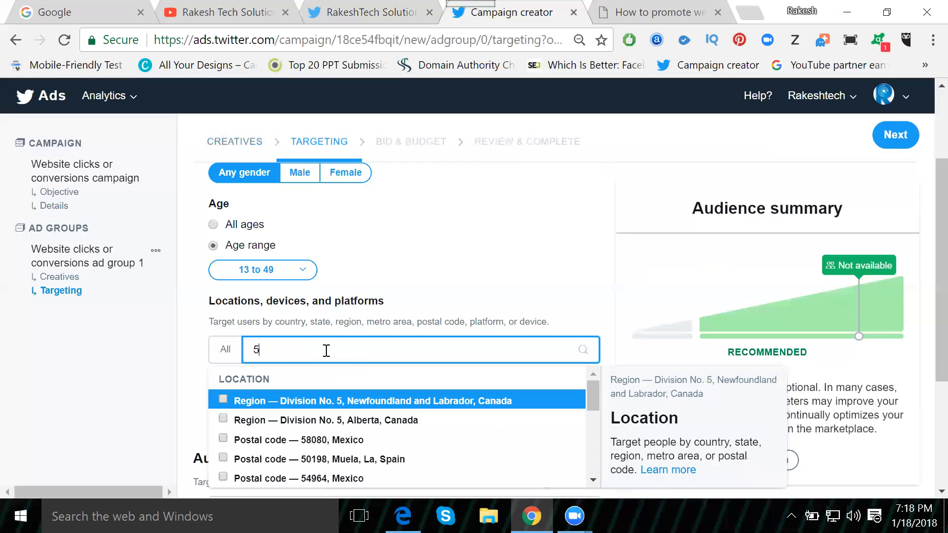
{"action": "type", "text": "0003"}
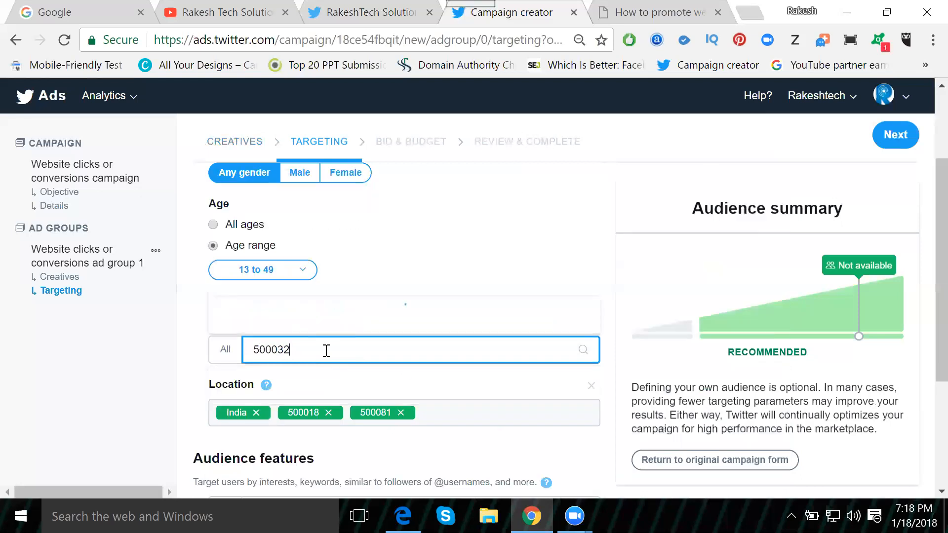
{"action": "type", "text": "2"}
{"action": "left_click", "coordinate": [309, 402]}
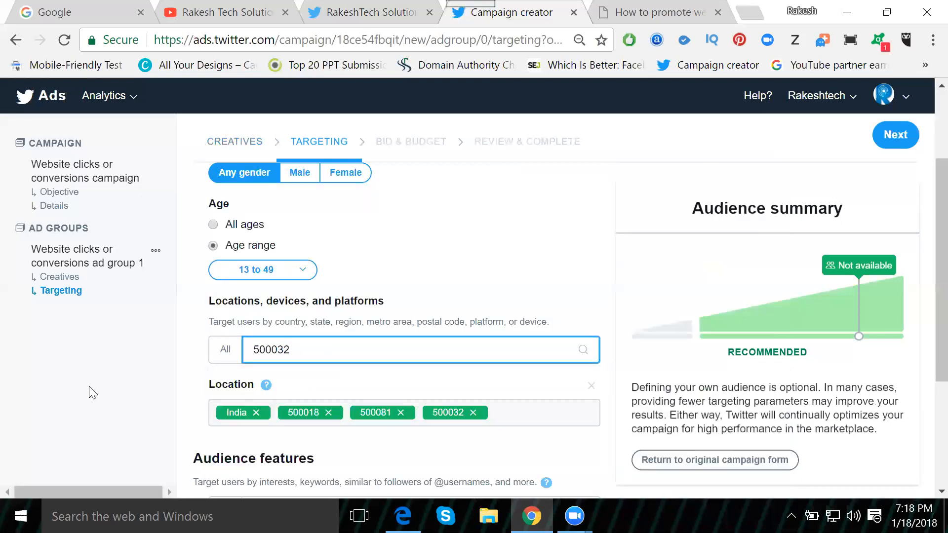
Step: Search the audience features for "seo", look through the suggested targeting criteria, and clear the search
{"action": "scroll", "coordinate": [161, 356], "scroll_direction": "down", "scroll_amount": 2}
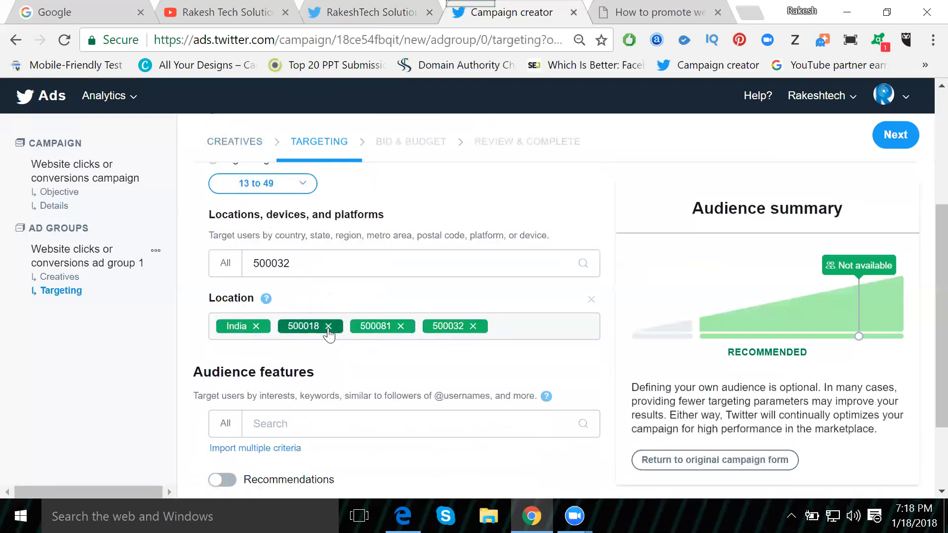
{"action": "scroll", "coordinate": [176, 336], "scroll_direction": "down", "scroll_amount": 1}
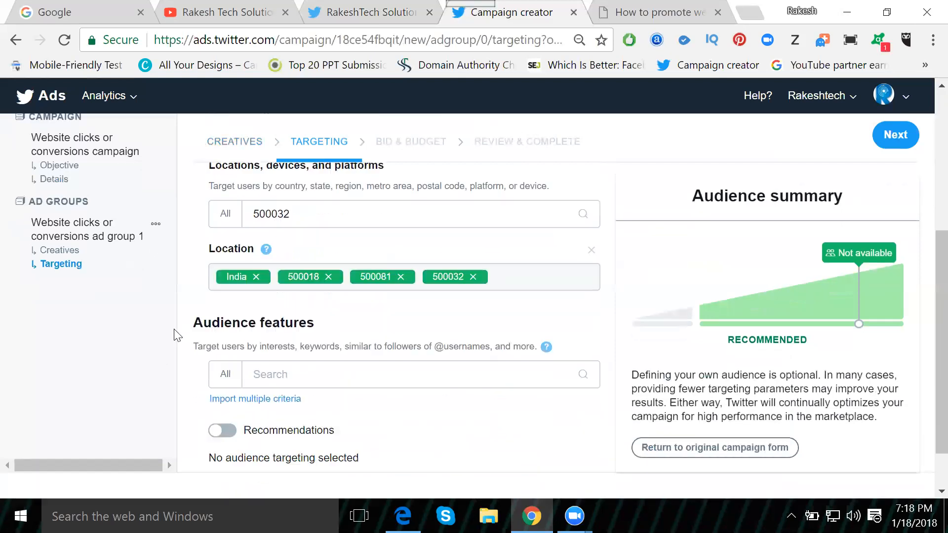
{"action": "scroll", "coordinate": [176, 336], "scroll_direction": "down", "scroll_amount": 1}
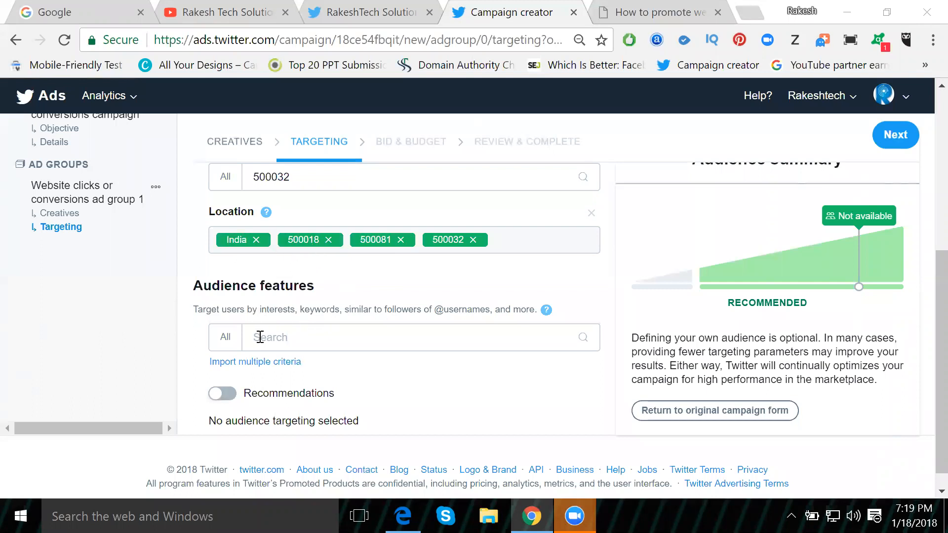
{"action": "scroll", "coordinate": [256, 339], "scroll_direction": "down", "scroll_amount": 1}
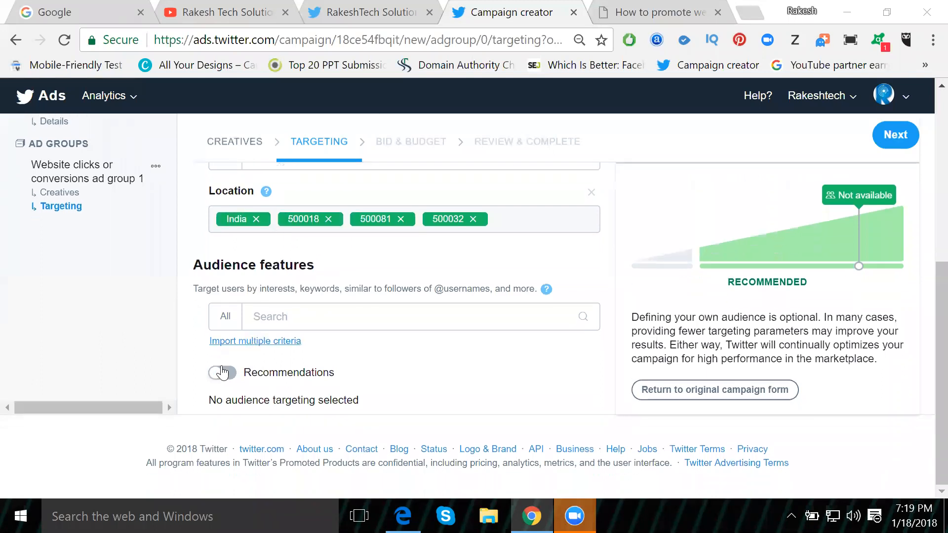
{"action": "left_click", "coordinate": [294, 311]}
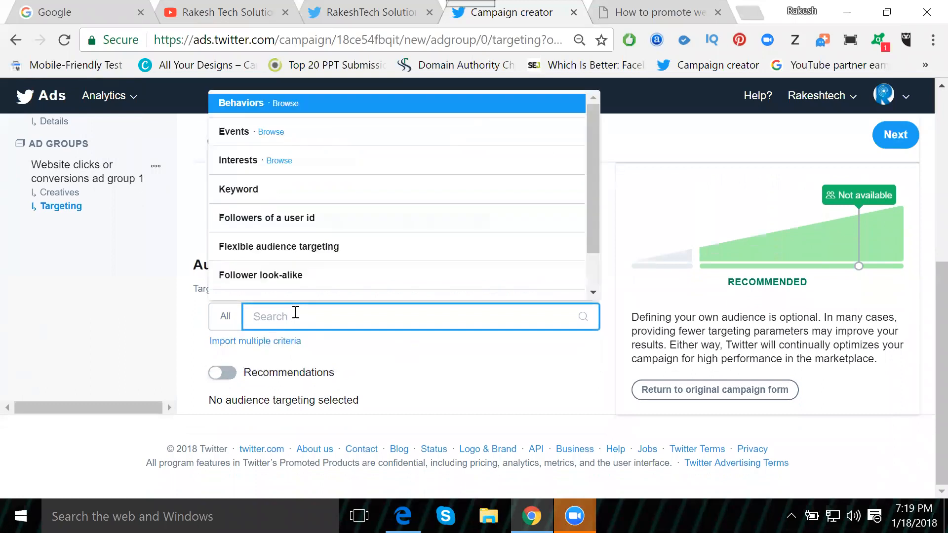
{"action": "type", "text": "seo"}
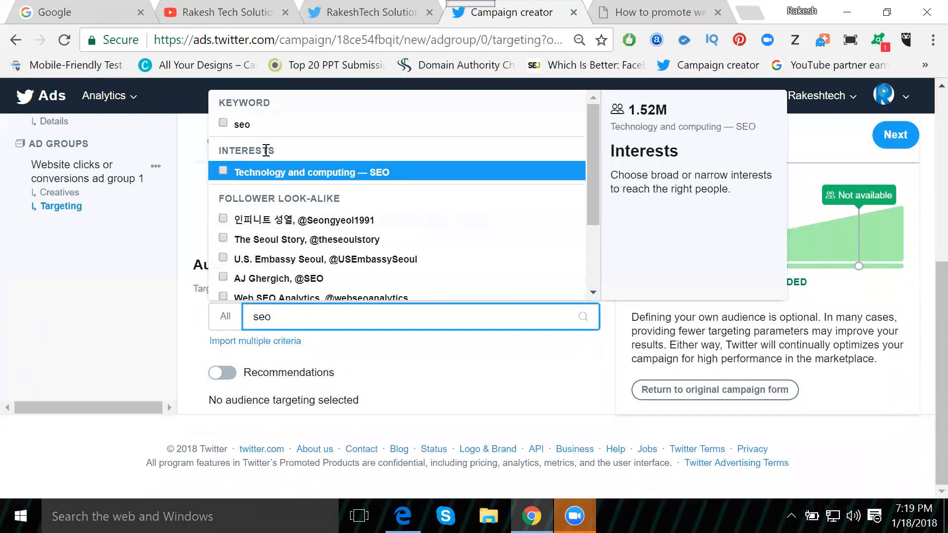
{"action": "scroll", "coordinate": [266, 242], "scroll_direction": "down", "scroll_amount": 2}
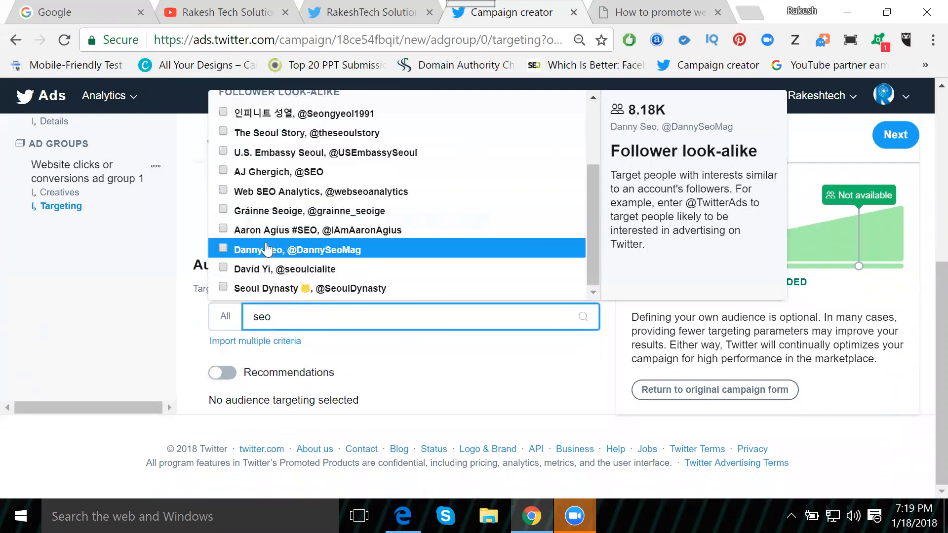
{"action": "double_click", "coordinate": [271, 321]}
{"action": "key", "text": "BackSpace"}
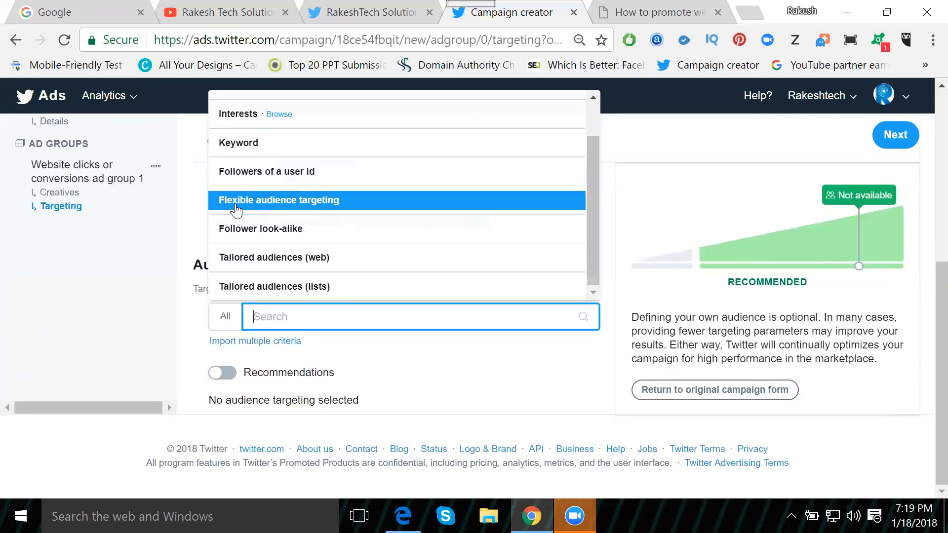
Step: Restrict the audience features search to keywords and add "digital marketing" as a target keyword
{"action": "left_click", "coordinate": [240, 143]}
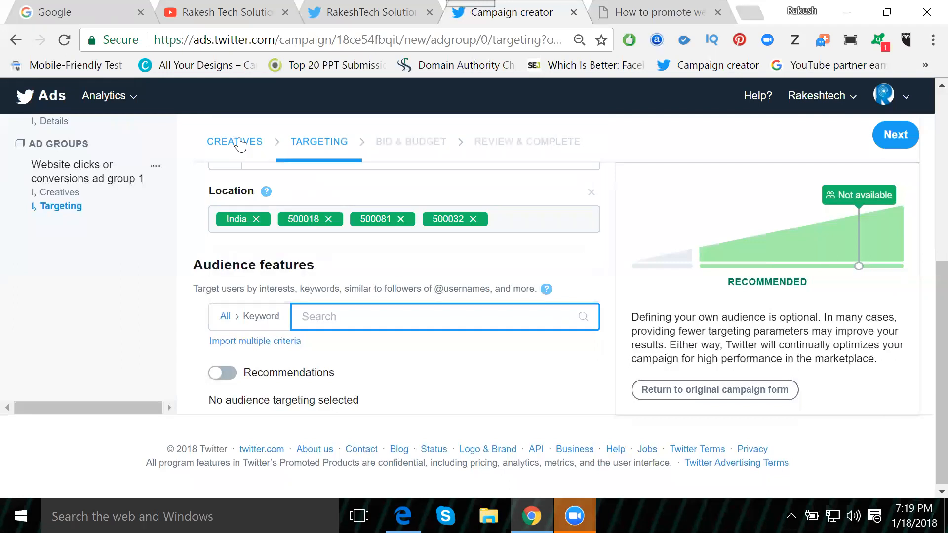
{"action": "type", "text": "di"}
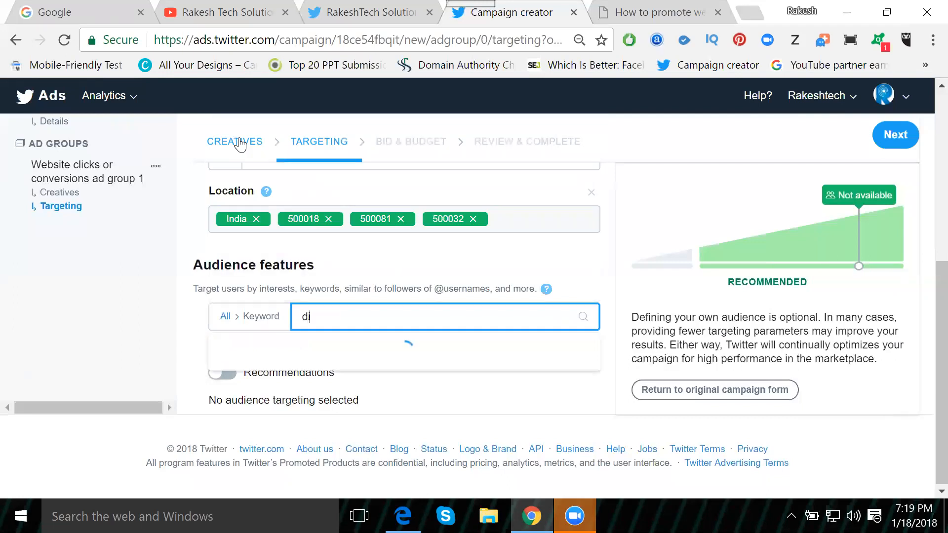
{"action": "type", "text": "gital marketing"}
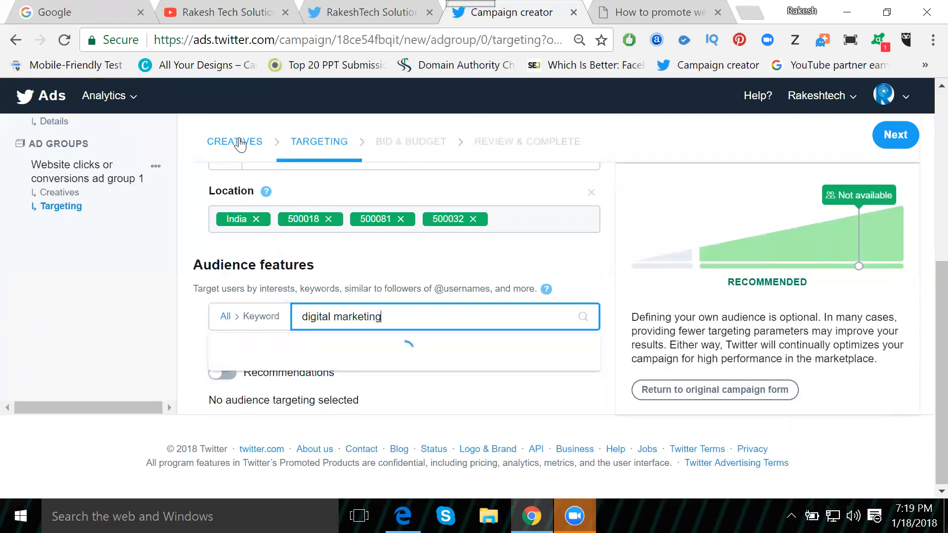
{"action": "left_click", "coordinate": [235, 371]}
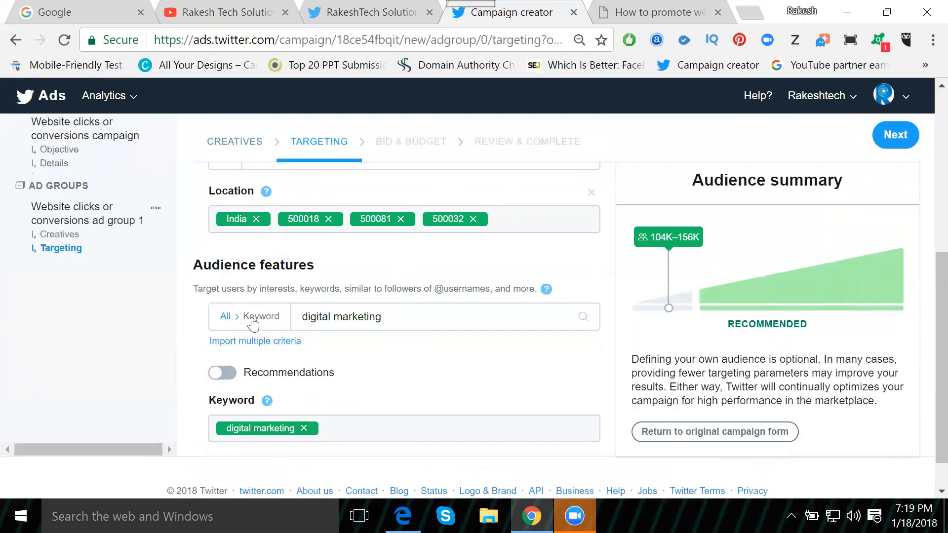
Step: Widen the audience features search back to all criteria and add the Business — Marketing interest
{"action": "left_click", "coordinate": [225, 320]}
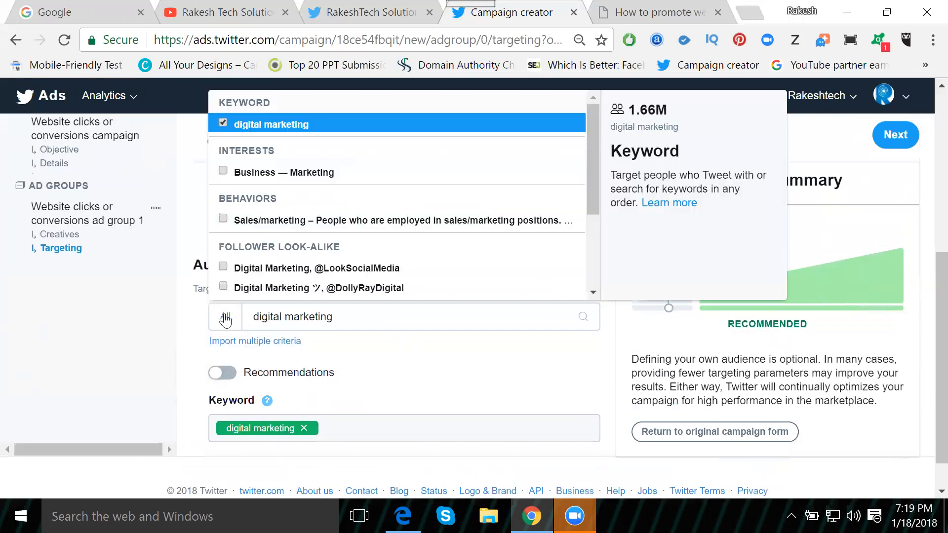
{"action": "left_click", "coordinate": [245, 184]}
{"action": "left_click", "coordinate": [198, 375]}
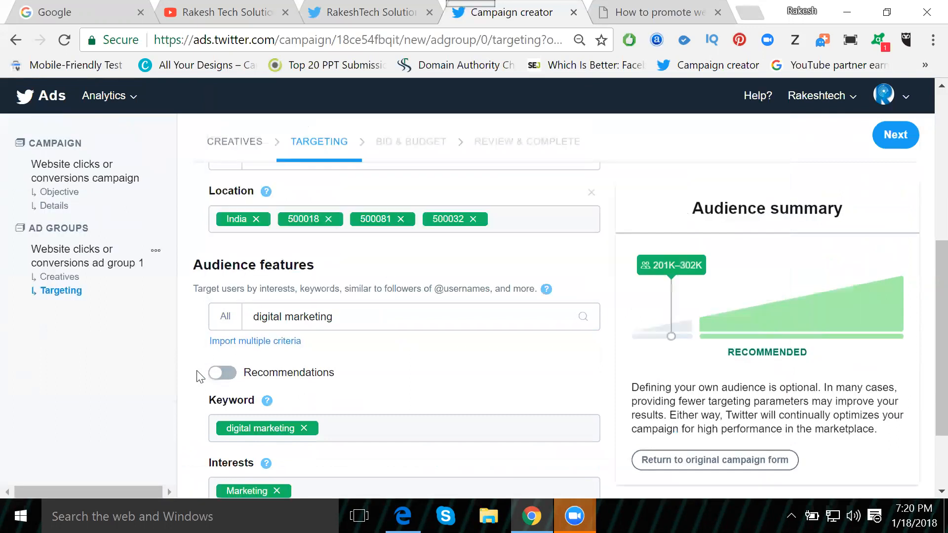
{"action": "scroll", "coordinate": [199, 375], "scroll_direction": "down", "scroll_amount": 2}
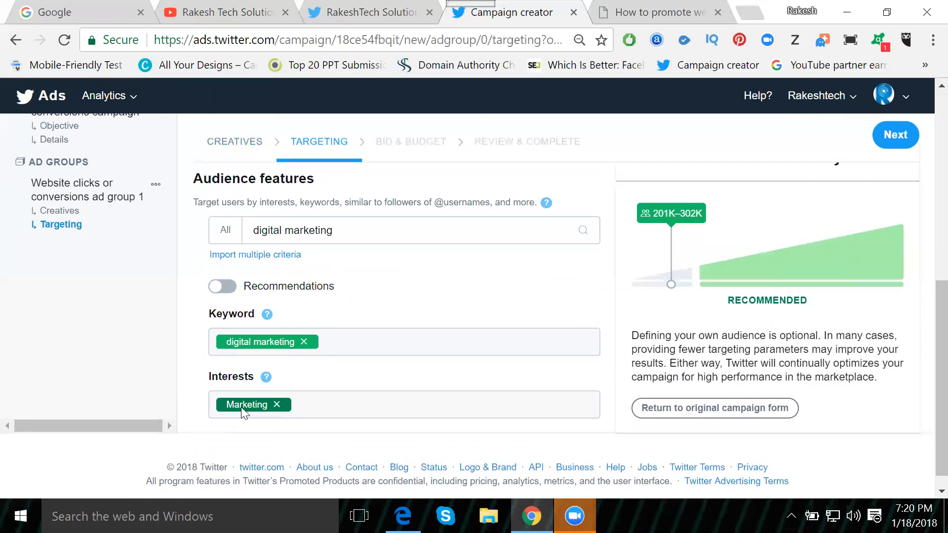
{"action": "left_click", "coordinate": [225, 236]}
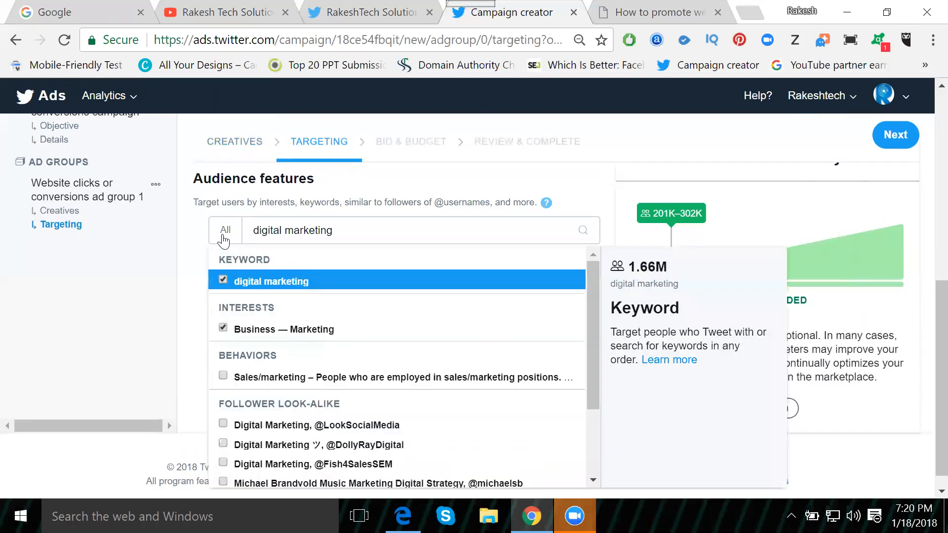
{"action": "scroll", "coordinate": [239, 332], "scroll_direction": "down", "scroll_amount": 2}
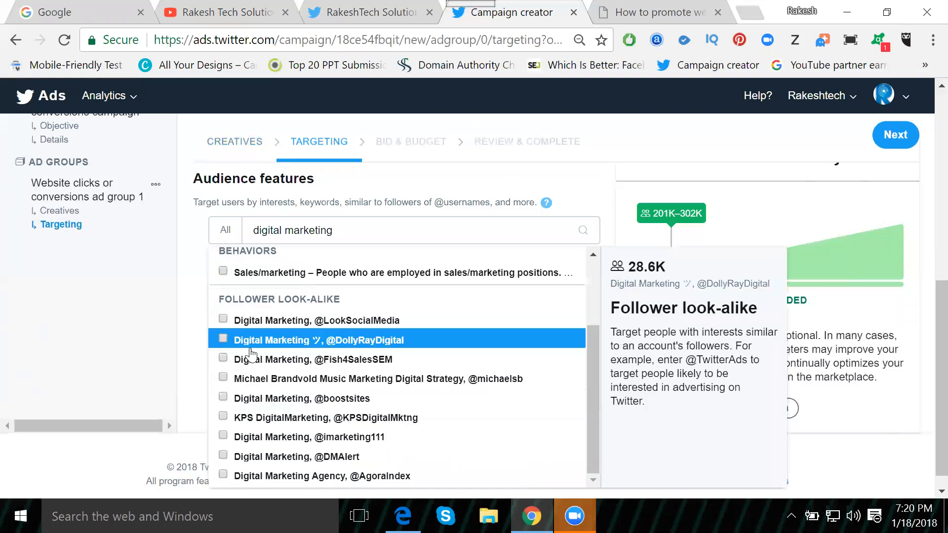
{"action": "left_click", "coordinate": [222, 319]}
{"action": "left_click", "coordinate": [223, 339]}
{"action": "left_click", "coordinate": [223, 358]}
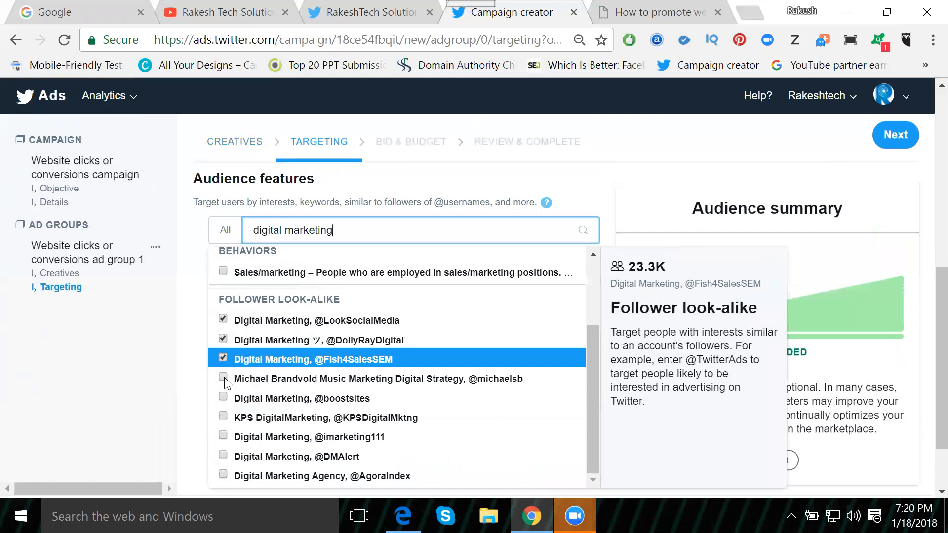
{"action": "left_click", "coordinate": [224, 378]}
{"action": "left_click", "coordinate": [222, 397]}
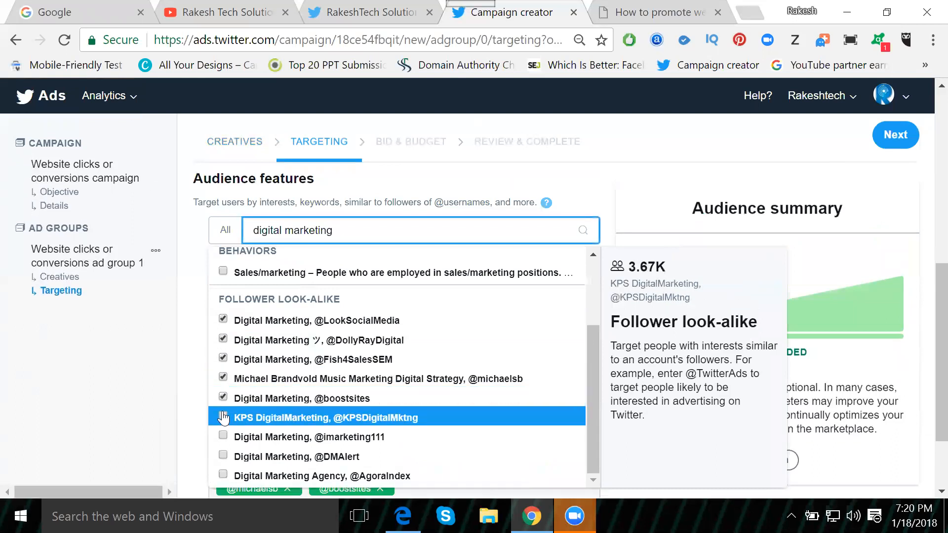
{"action": "left_click", "coordinate": [223, 418]}
{"action": "left_click", "coordinate": [223, 435]}
{"action": "left_click", "coordinate": [223, 456]}
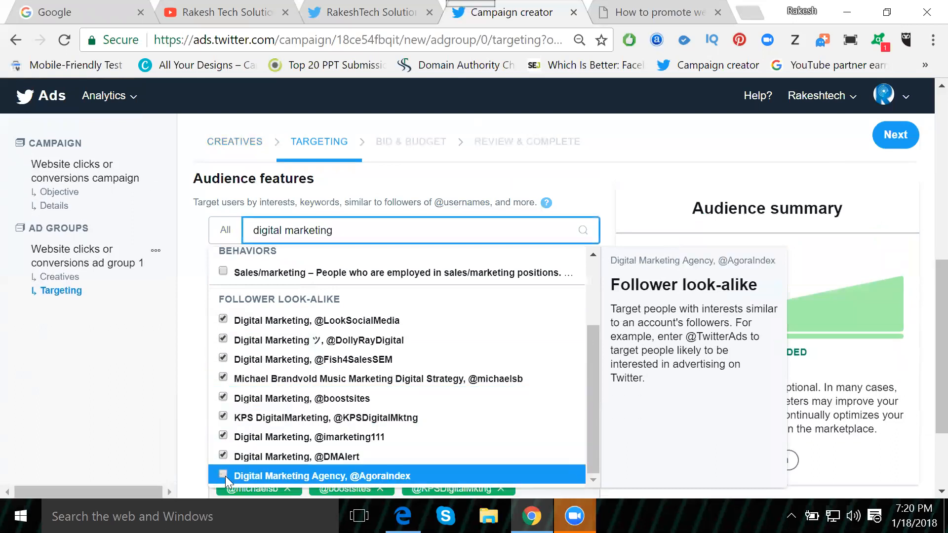
{"action": "scroll", "coordinate": [222, 435], "scroll_direction": "up", "scroll_amount": 3}
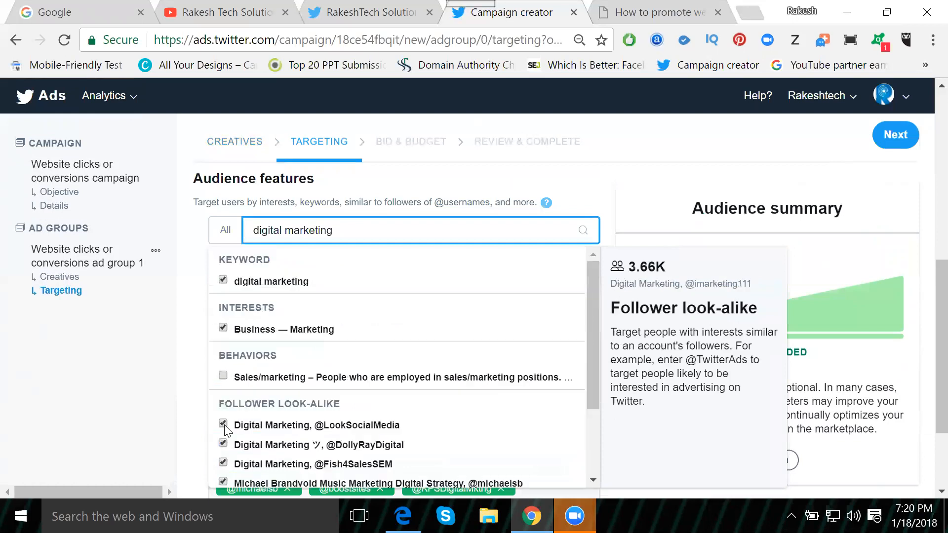
{"action": "left_click", "coordinate": [200, 332]}
Step: Turn on targeting recommendations and look through the suggested keywords and follower look-alikes
{"action": "scroll", "coordinate": [201, 328], "scroll_direction": "down", "scroll_amount": 2}
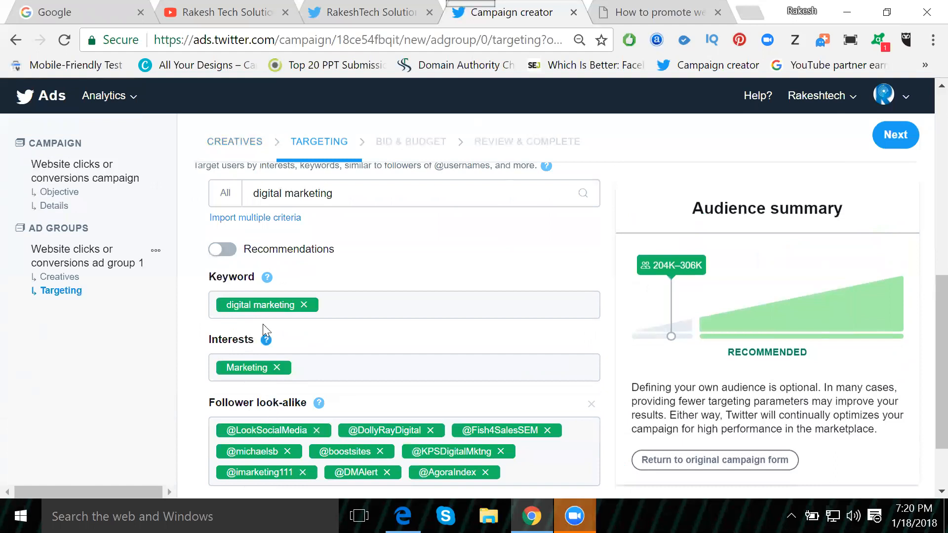
{"action": "left_click", "coordinate": [232, 256]}
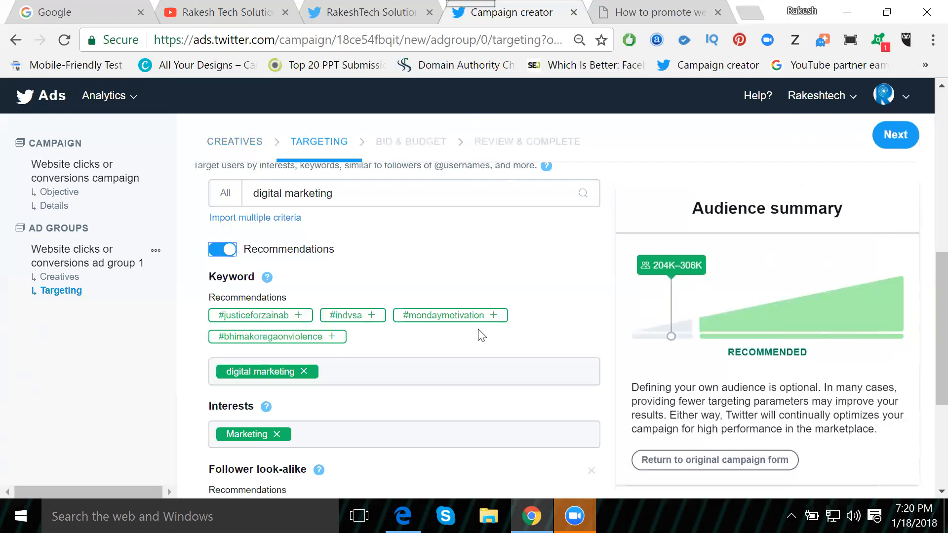
{"action": "scroll", "coordinate": [478, 333], "scroll_direction": "down", "scroll_amount": 2}
{"action": "scroll", "coordinate": [452, 287], "scroll_direction": "down", "scroll_amount": 3}
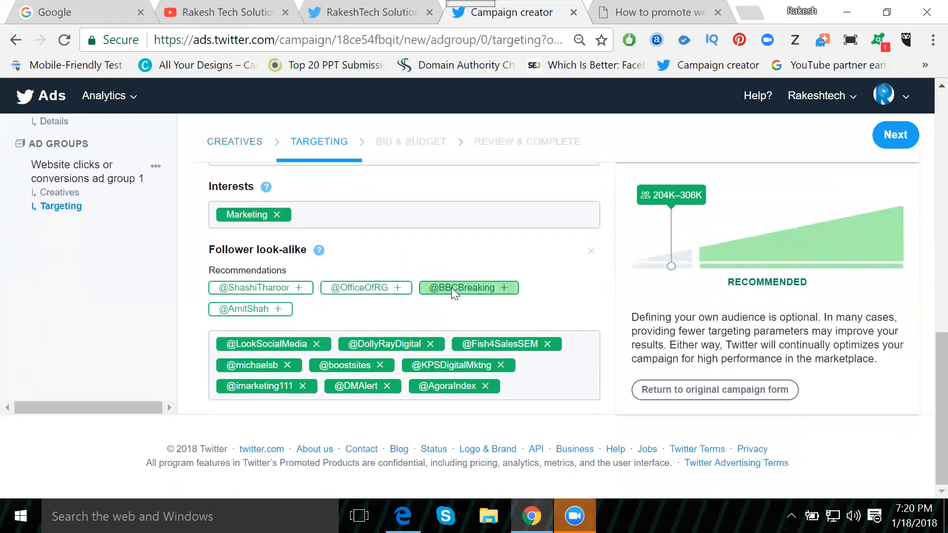
{"action": "scroll", "coordinate": [451, 287], "scroll_direction": "up", "scroll_amount": 6}
{"action": "scroll", "coordinate": [452, 288], "scroll_direction": "up", "scroll_amount": 8}
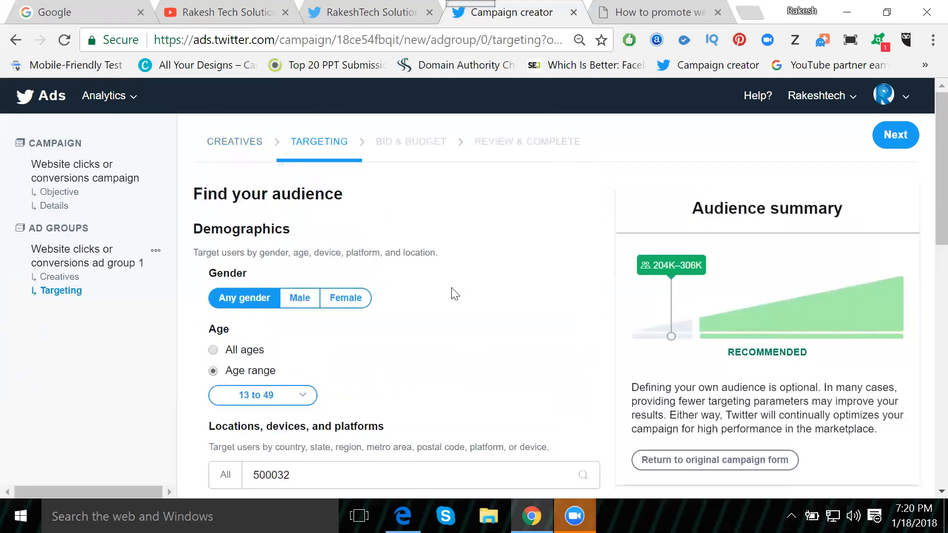
Step: Continue to the bid and budget stage and set the total ad group budget to 300.00 USD
{"action": "left_click", "coordinate": [899, 136]}
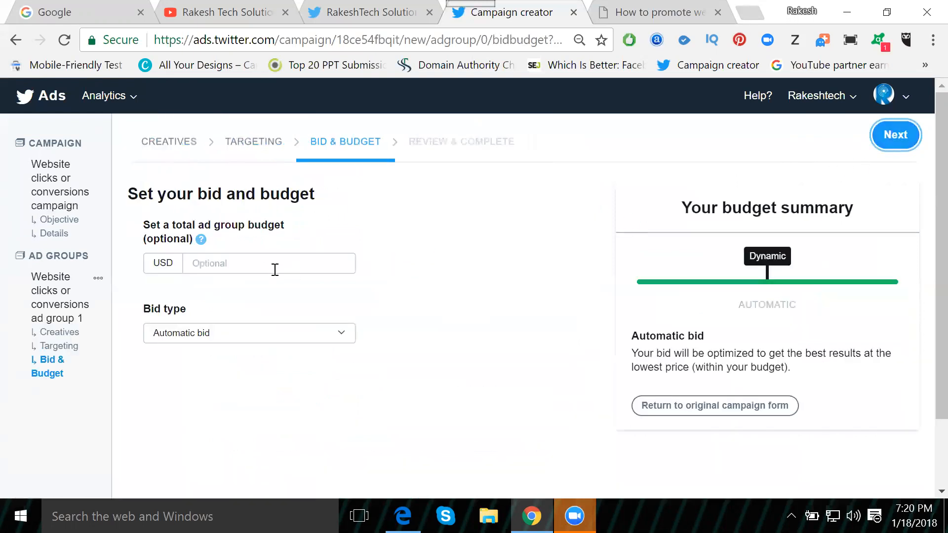
{"action": "left_click", "coordinate": [271, 269]}
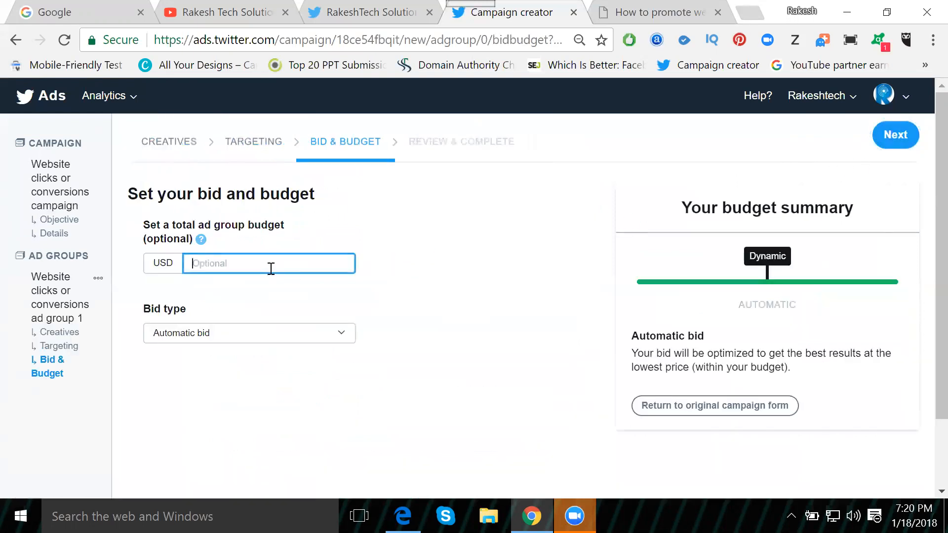
{"action": "type", "text": "3"}
{"action": "type", "text": ".00"}
Step: Change the bid type to Maximum bid and enter a bid amount of 0.52 USD
{"action": "left_click", "coordinate": [168, 341]}
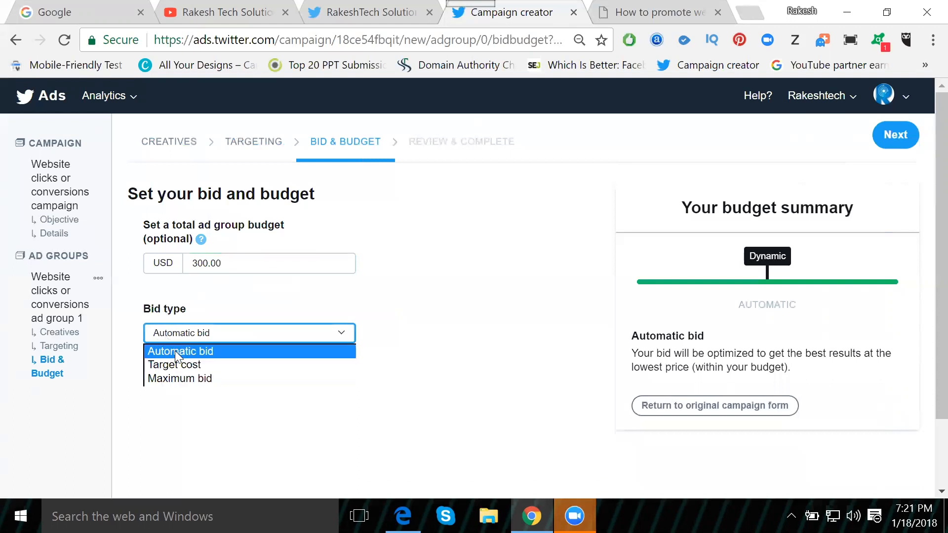
{"action": "left_click", "coordinate": [175, 377]}
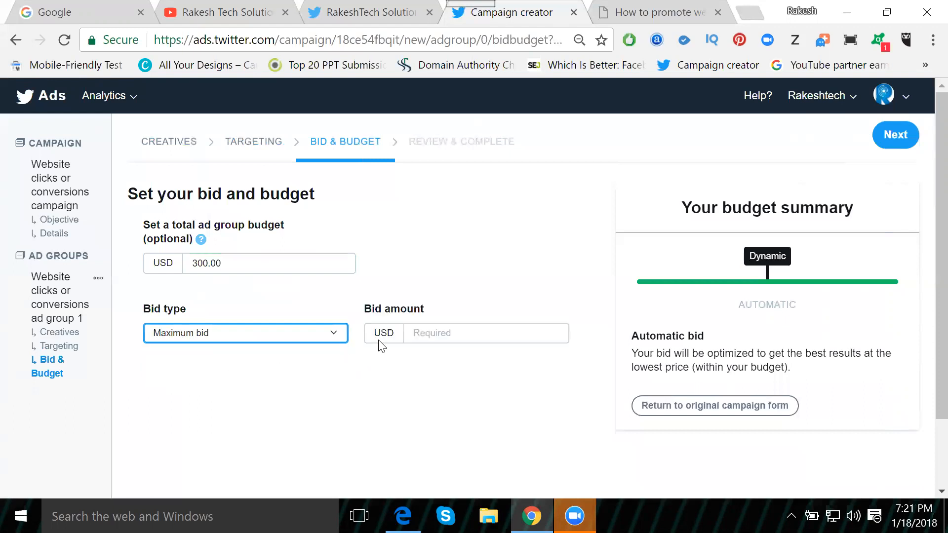
{"action": "left_click", "coordinate": [443, 328]}
{"action": "type", "text": "0."}
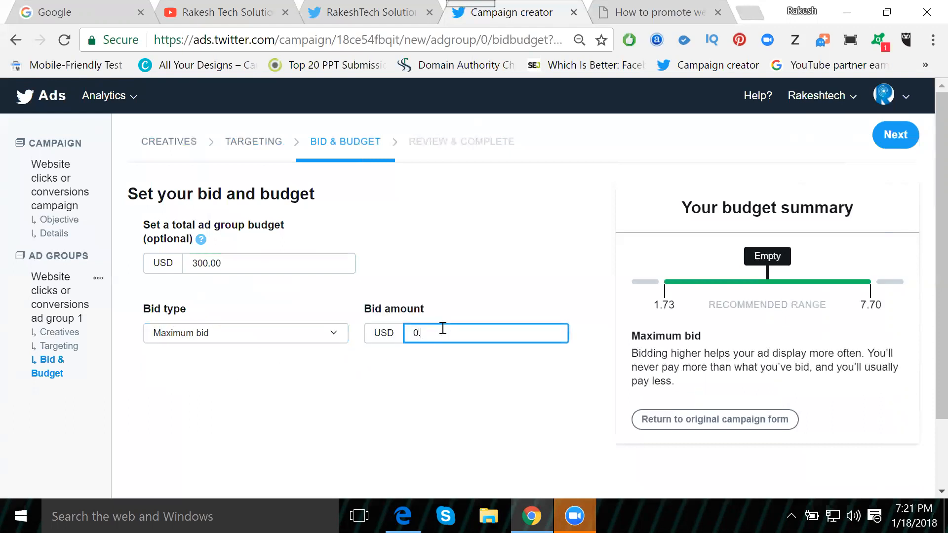
{"action": "type", "text": "52"}
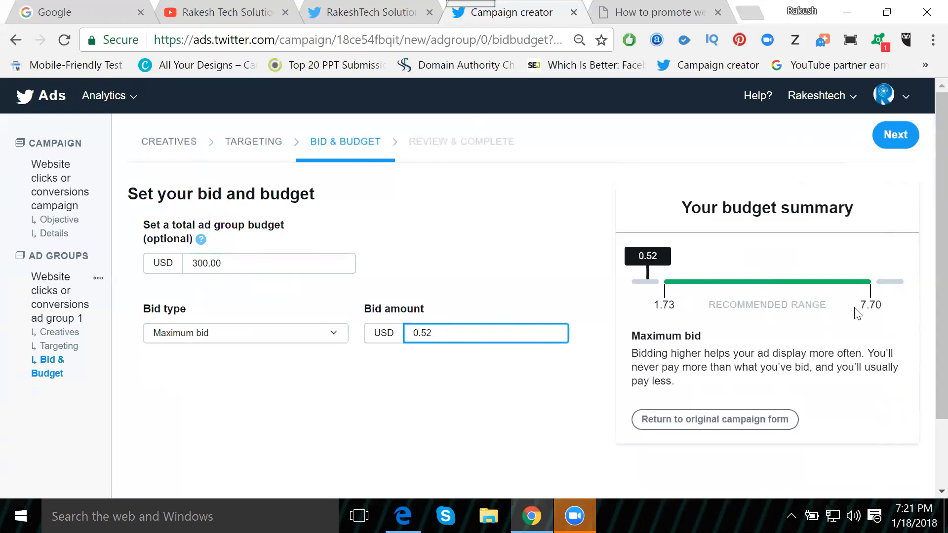
Step: Replace the maximum bid amount with 1.90 USD
{"action": "double_click", "coordinate": [438, 335]}
{"action": "type", "text": "1.0090"}
{"action": "key", "text": "BackSpace"}
{"action": "double_click", "coordinate": [437, 334]}
{"action": "type", "text": "1.90"}
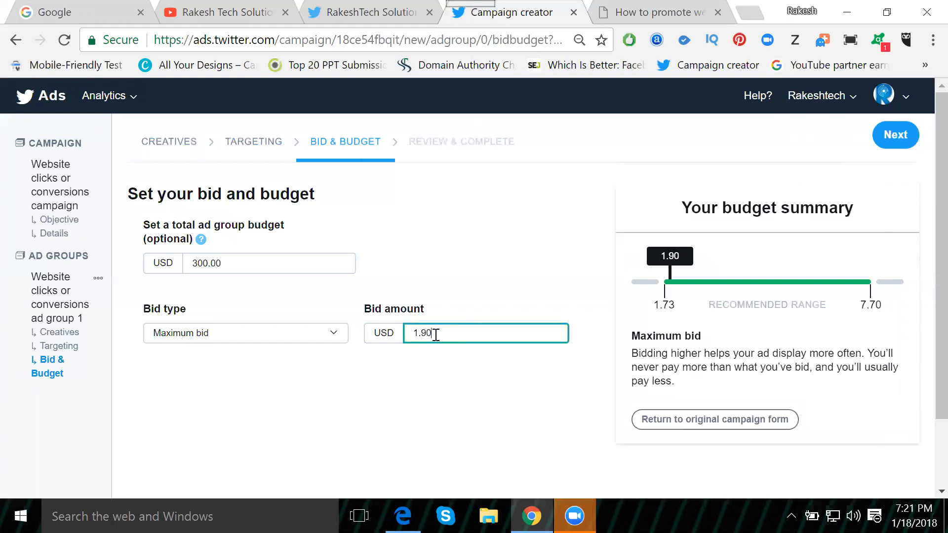
{"action": "key", "text": "Tab"}
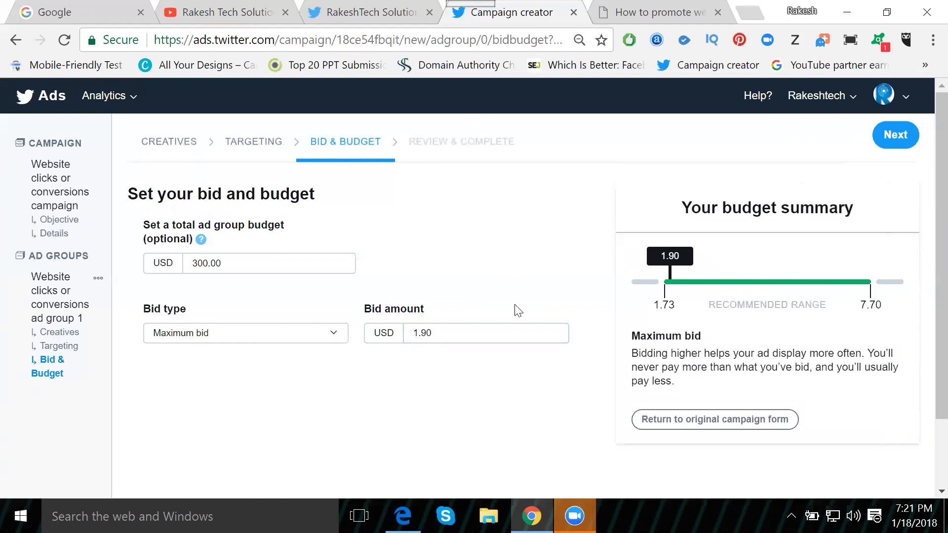
Step: Continue to the campaign review and check the campaign details, ad group bid, audience targeting, placements, domain and tweet creatives
{"action": "left_click", "coordinate": [894, 146]}
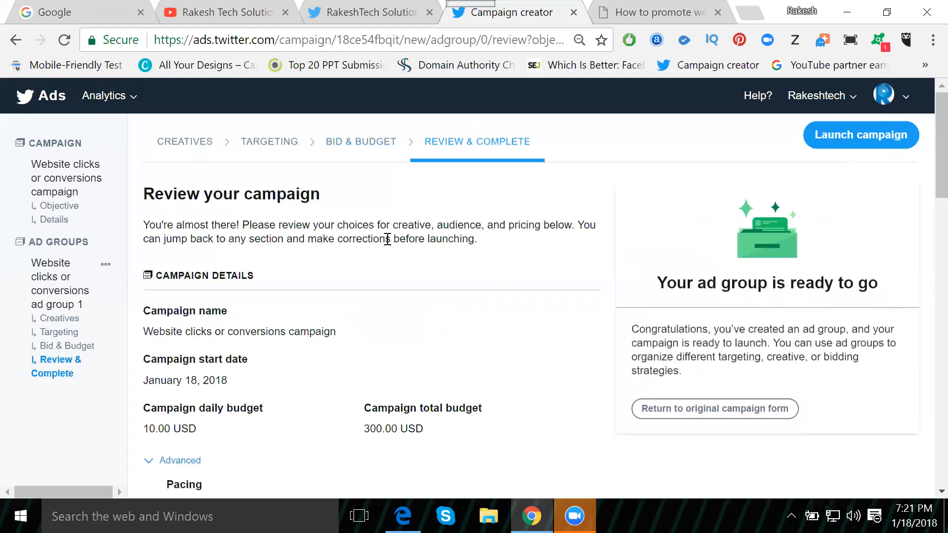
{"action": "scroll", "coordinate": [387, 239], "scroll_direction": "down", "scroll_amount": 1}
{"action": "scroll", "coordinate": [387, 239], "scroll_direction": "down", "scroll_amount": 15}
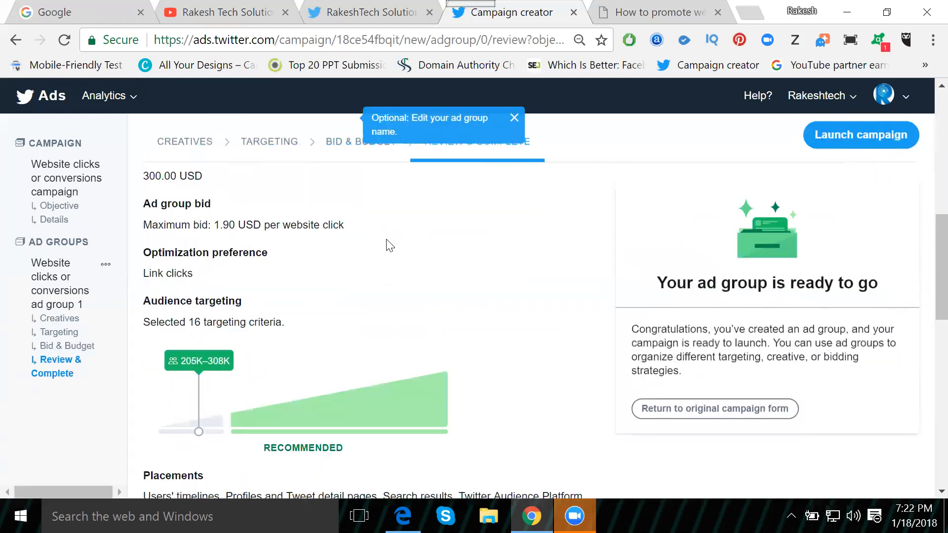
{"action": "scroll", "coordinate": [390, 245], "scroll_direction": "down", "scroll_amount": 4}
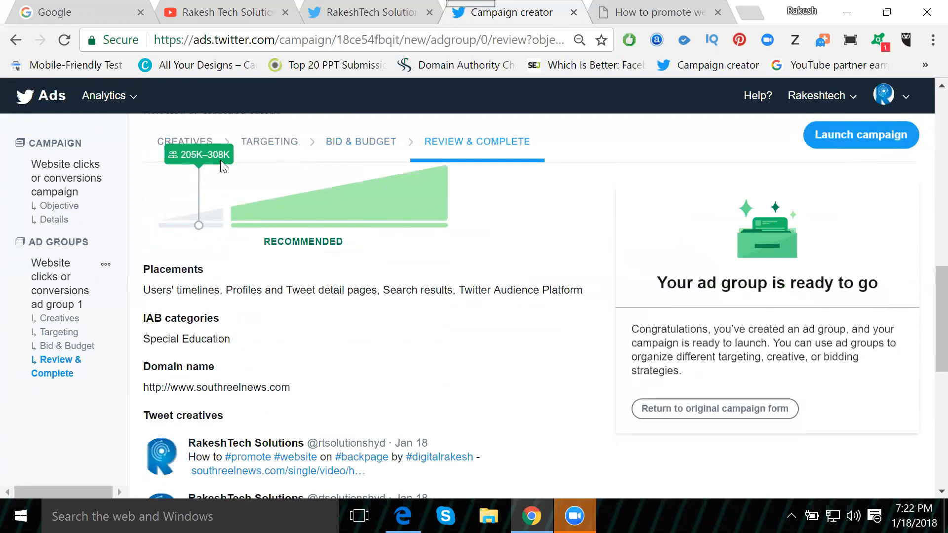
{"action": "scroll", "coordinate": [229, 217], "scroll_direction": "down", "scroll_amount": 10}
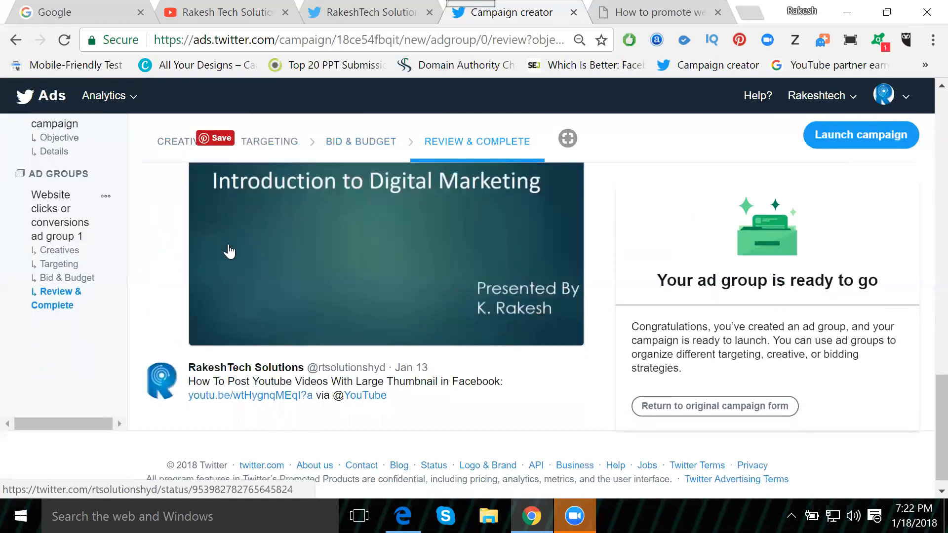
{"action": "scroll", "coordinate": [230, 252], "scroll_direction": "up", "scroll_amount": 4}
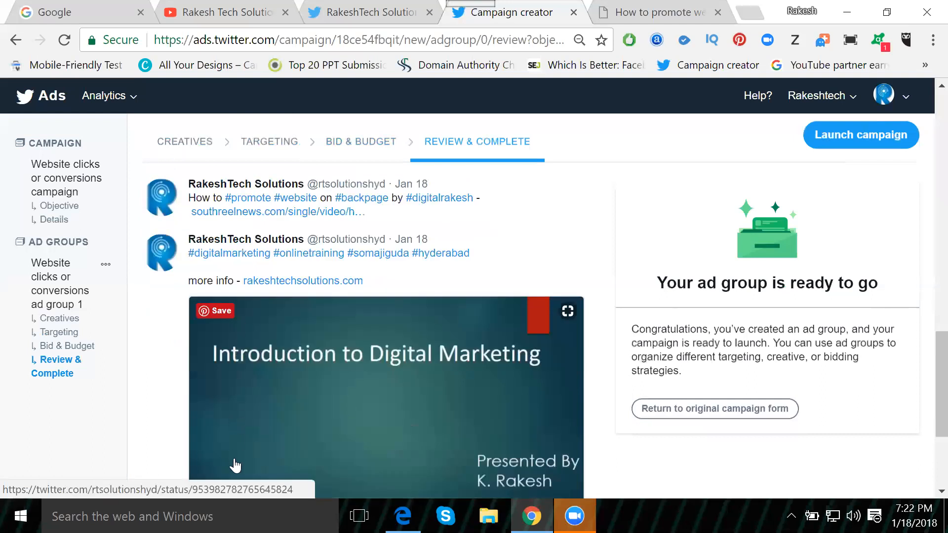
Step: Launch the campaign and look through the fields and terms of the payment method form
{"action": "left_click", "coordinate": [849, 143]}
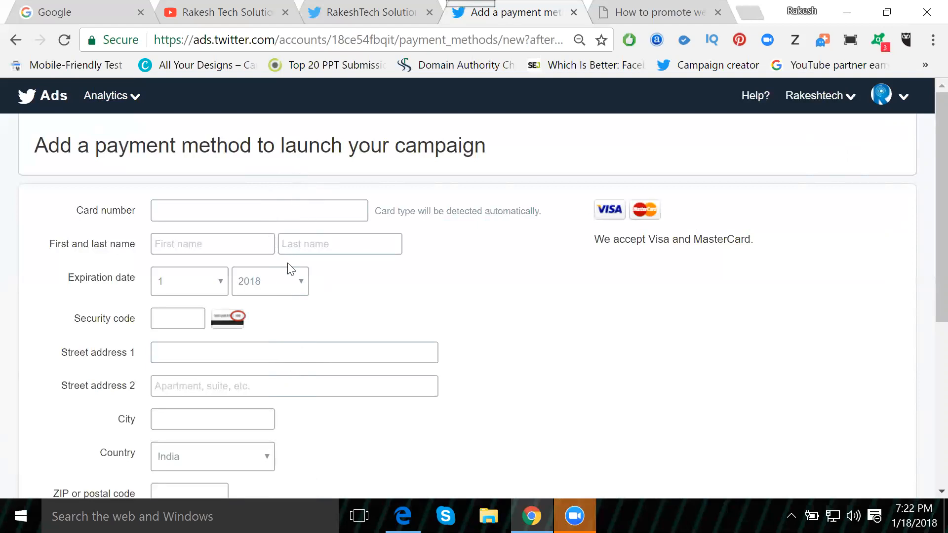
{"action": "scroll", "coordinate": [290, 274], "scroll_direction": "down", "scroll_amount": 6}
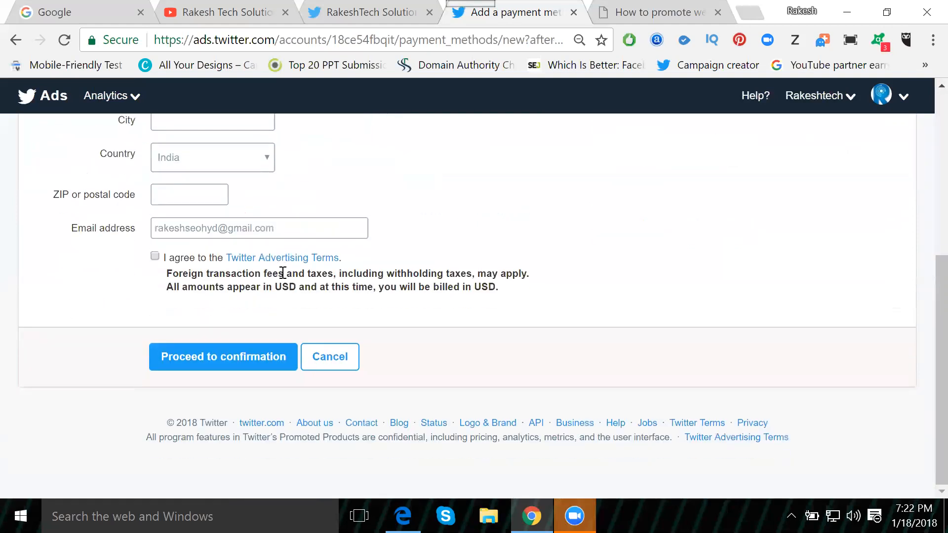